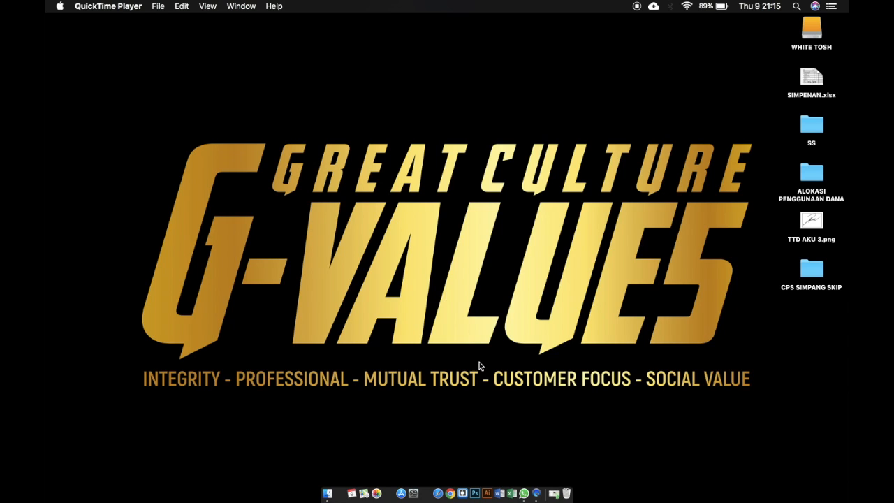
- Switch to Chrome and open the site mis.pegadaian.co.id
left_click(451, 493)
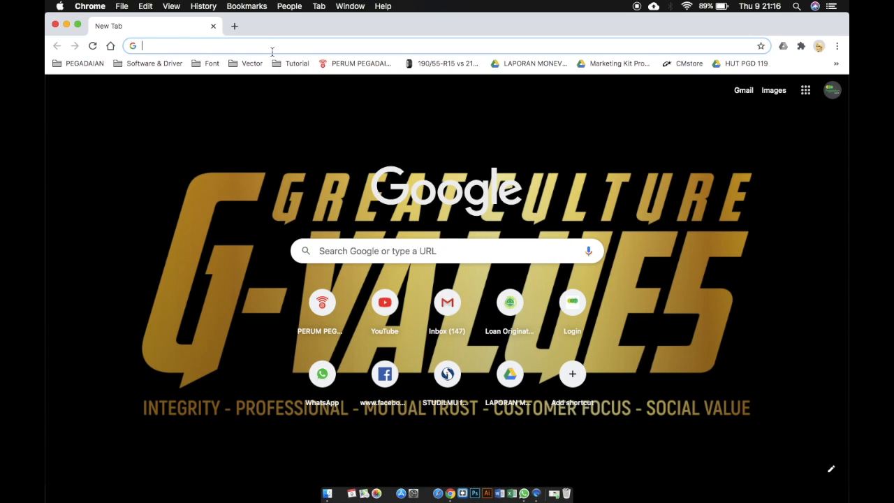
type("mis.pegadaian.co.id")
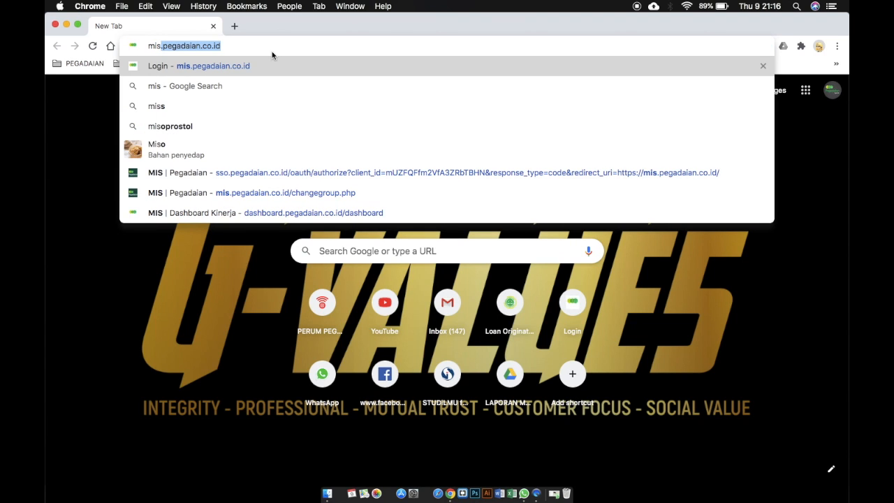
key("Return")
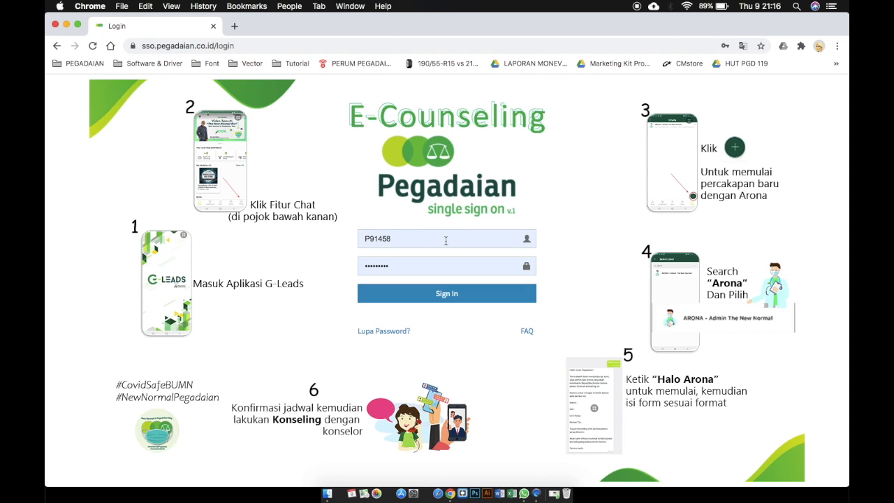
- Sign in to the Pegadaian single sign-on with the already filled-in user ID and password
left_click(446, 241)
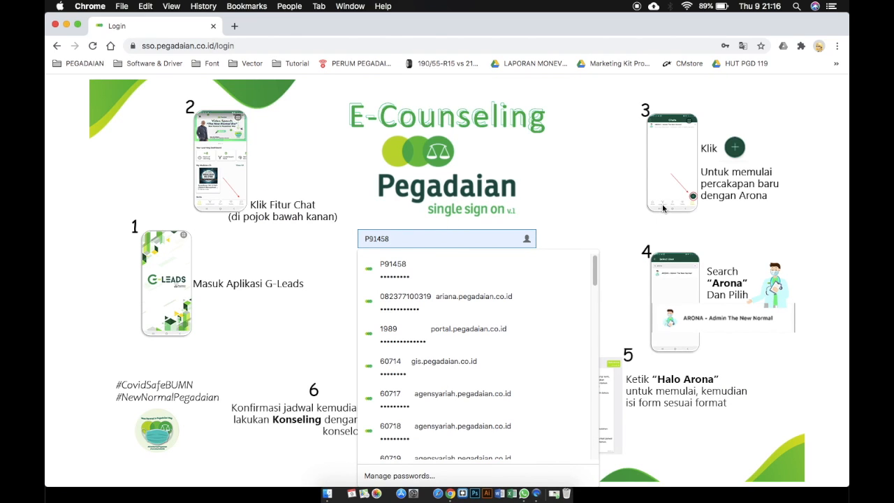
left_click(581, 209)
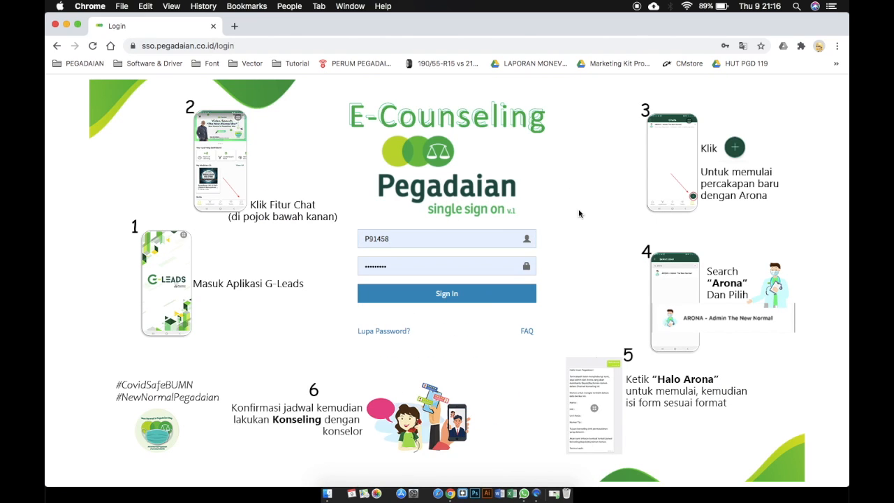
left_click(445, 295)
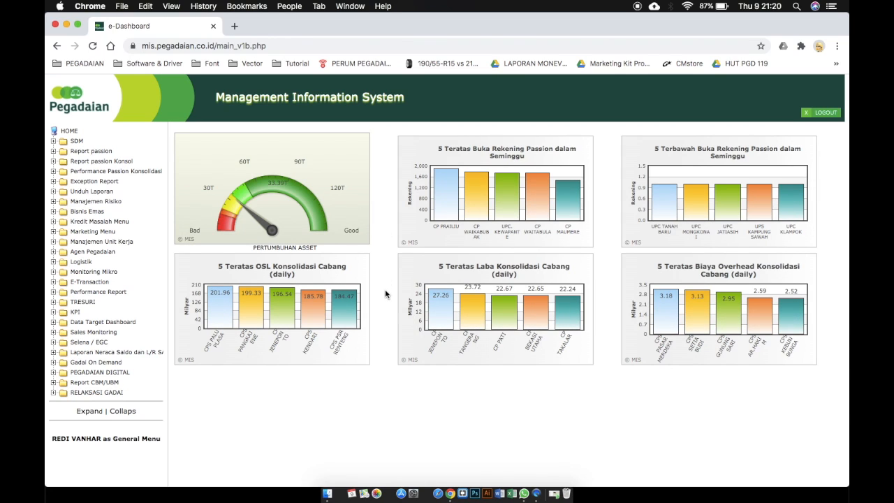
- Open the Saldo List Mikro report under Report passion and set its date to 07/07/2020
left_click(91, 152)
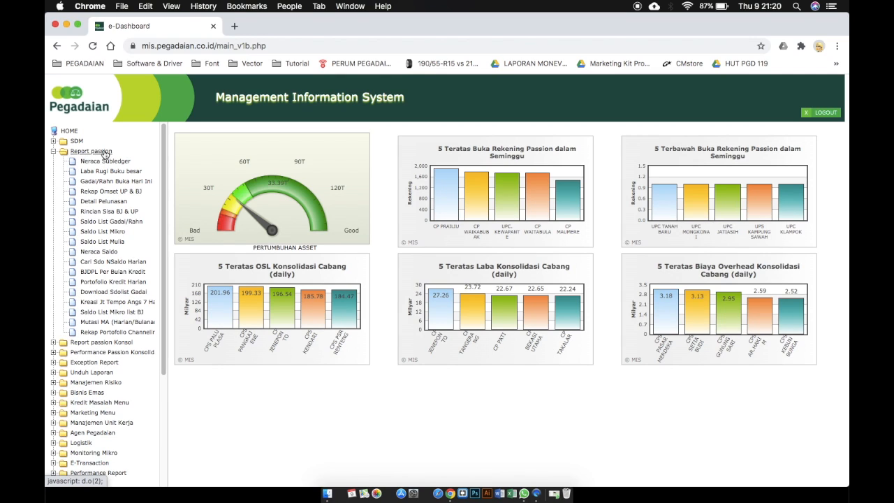
left_click(99, 232)
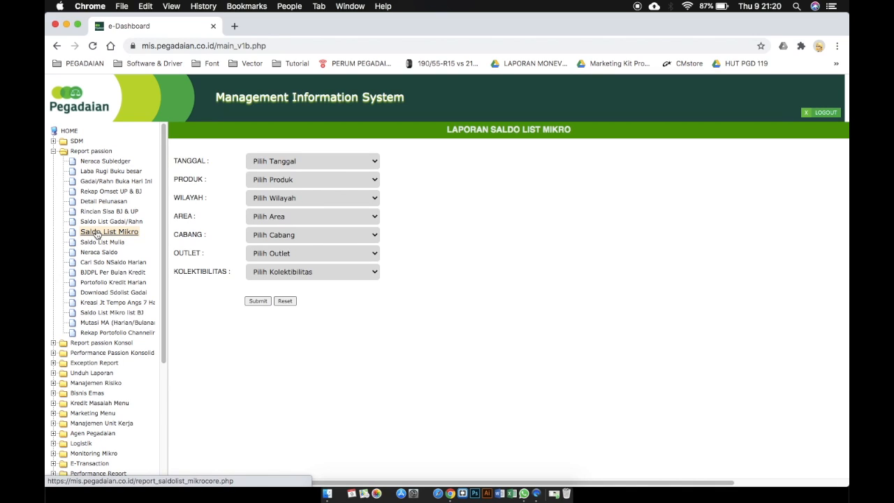
left_click(364, 161)
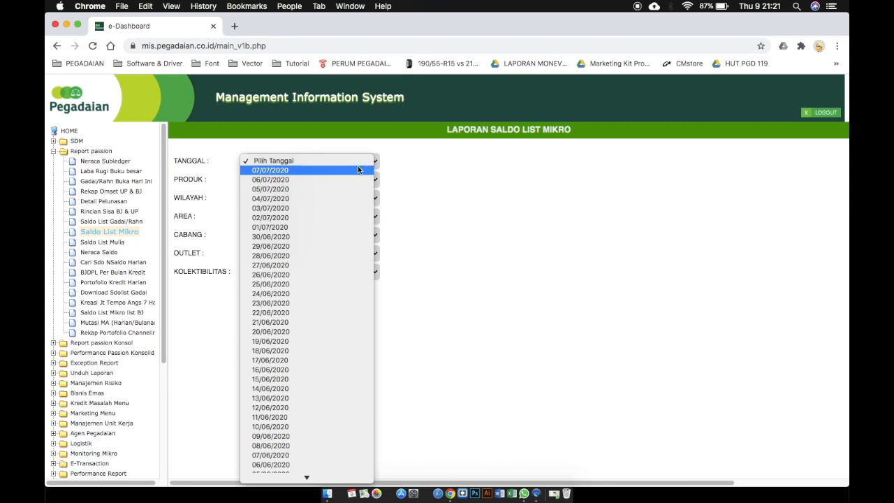
left_click(335, 170)
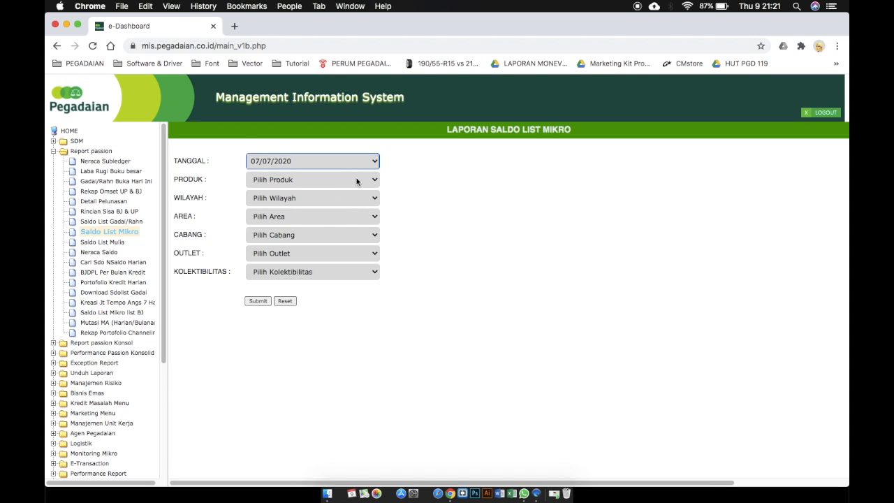
- Set the report's product to KREASI and its sub-product to 0302 | KREASI BARU
left_click(357, 180)
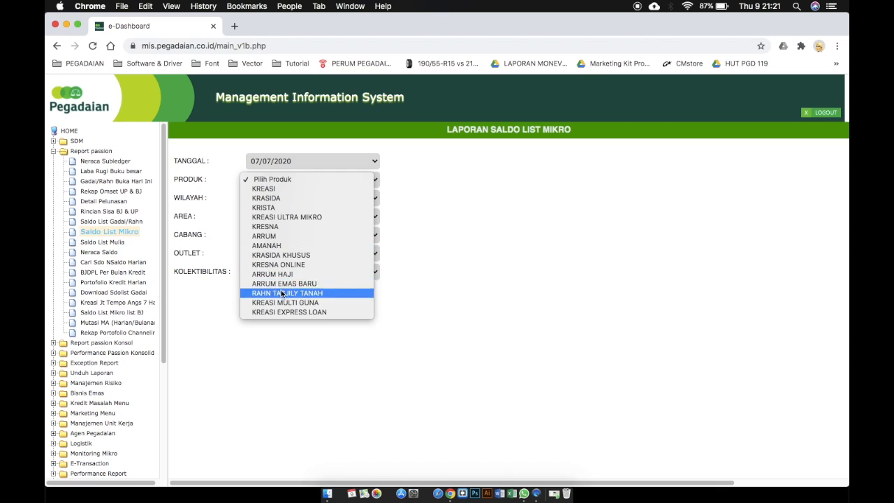
left_click(287, 189)
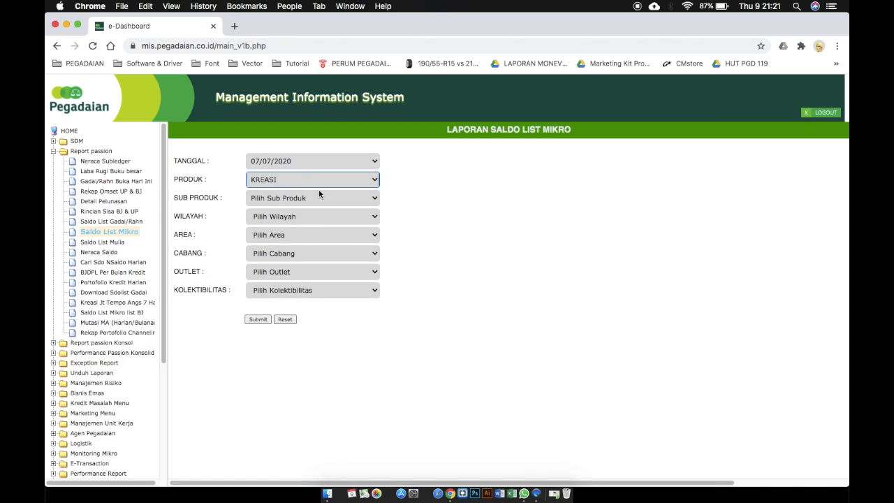
left_click(324, 197)
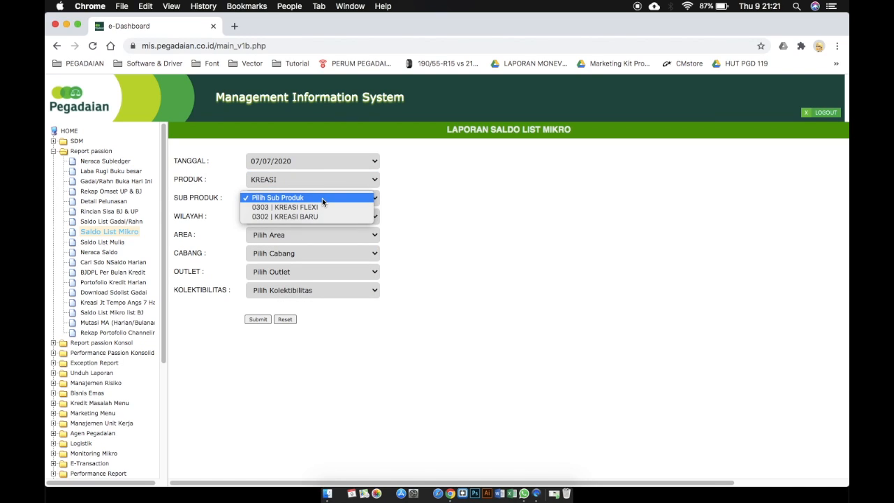
left_click(305, 216)
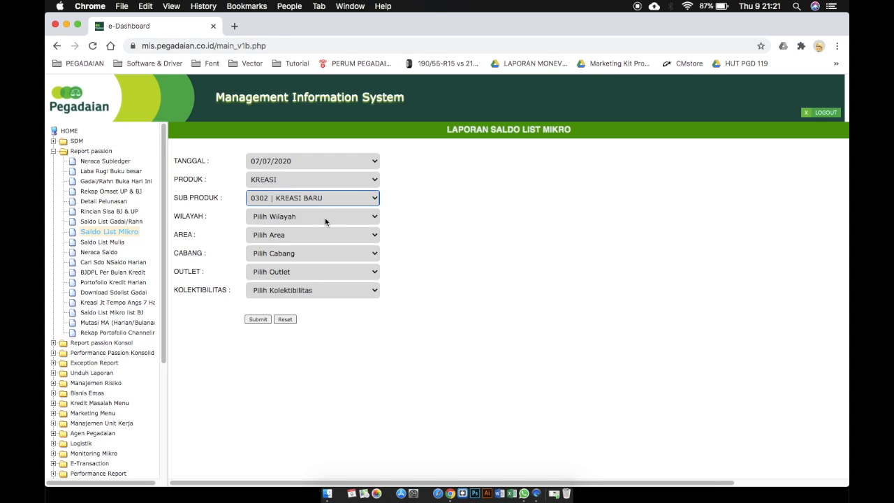
- Set the region to KANWIL PALEMBANG, area to AREA JAMBI, branch to 10687 | CP BENGKULU and outlet to 10695 | UPC PAGAR DEWA
left_click(325, 218)
left_click(315, 318)
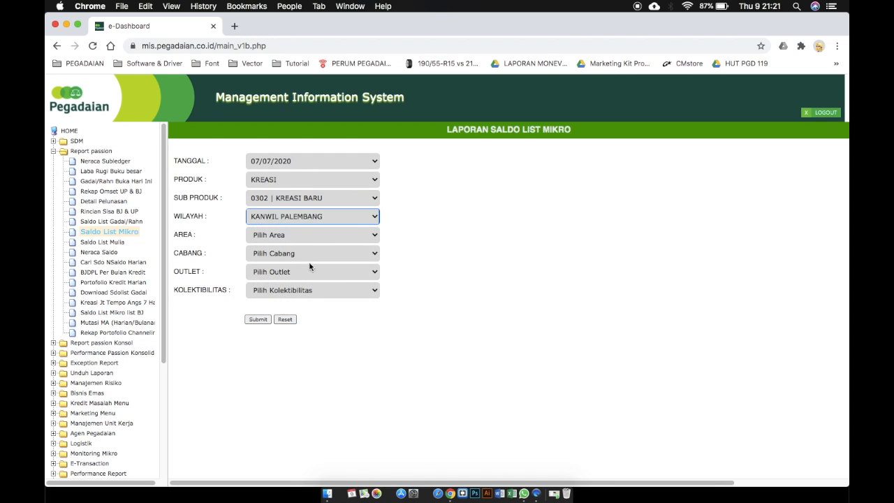
left_click(304, 236)
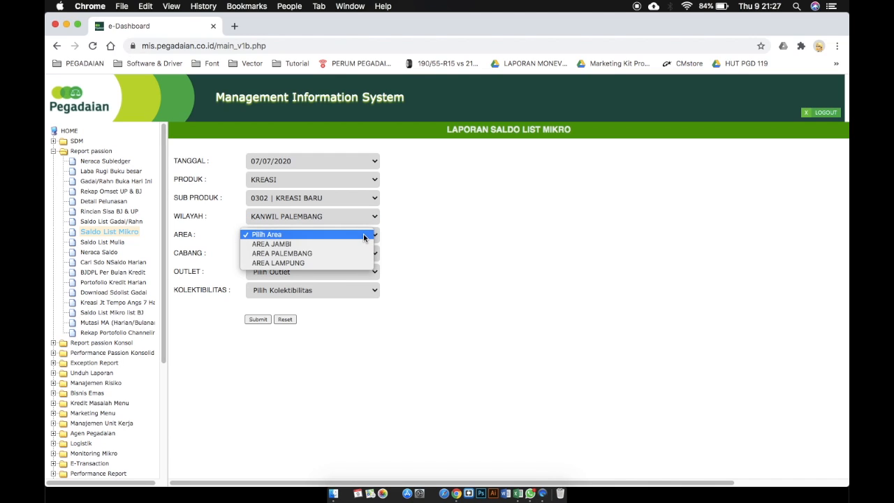
left_click(286, 245)
left_click(373, 253)
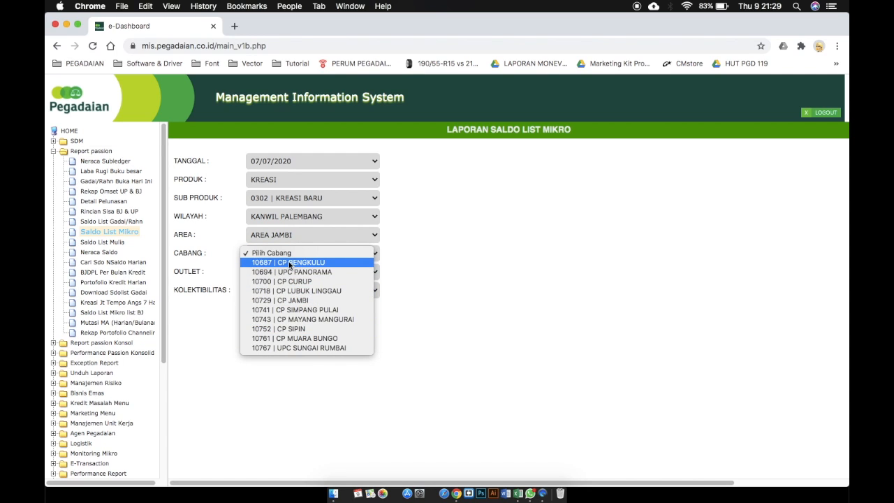
left_click(342, 263)
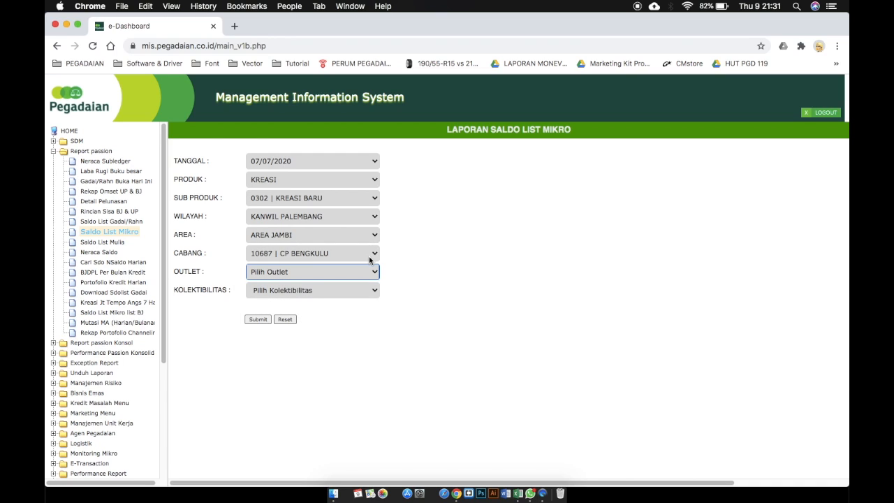
left_click(371, 271)
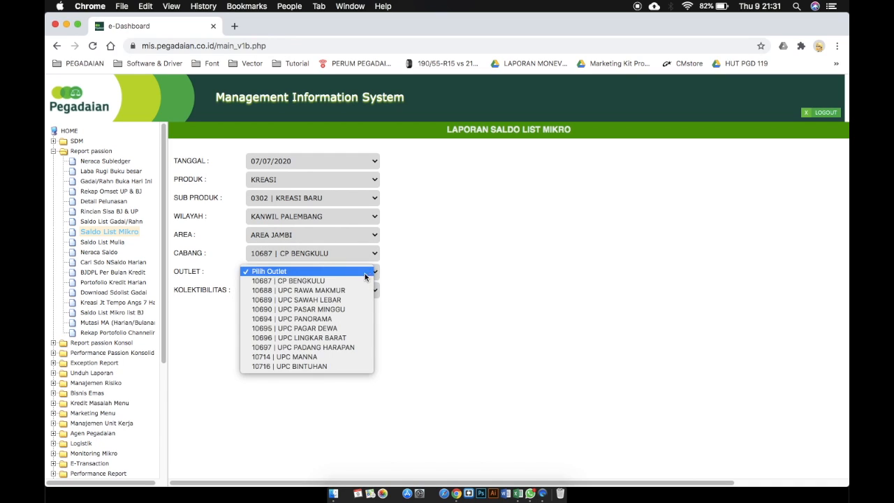
left_click(324, 329)
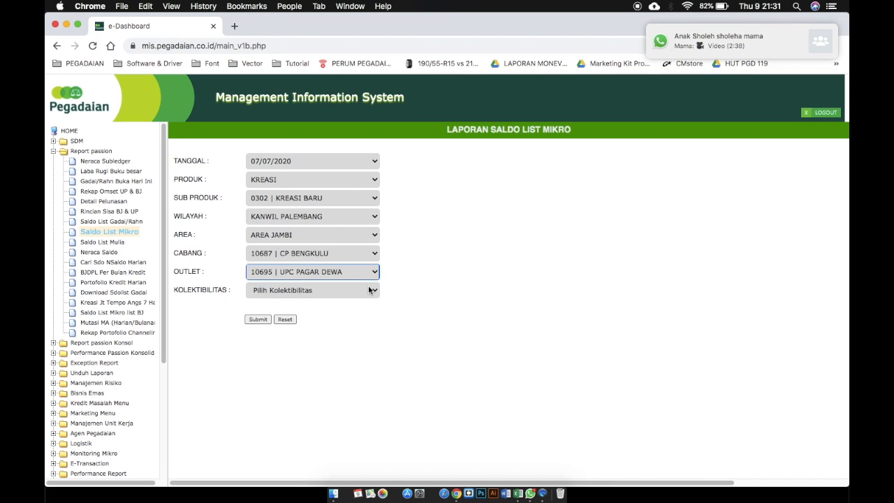
- Set the collectibility filter to SEMUA and submit the report request
left_click(345, 292)
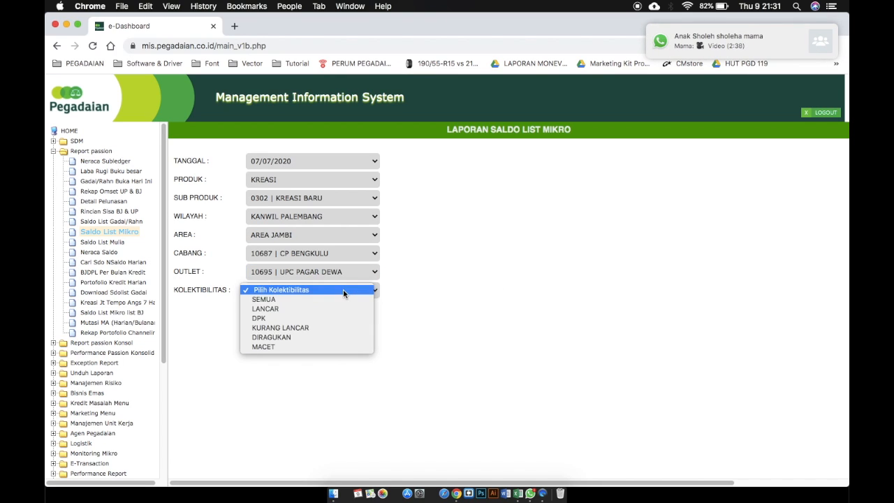
left_click(272, 300)
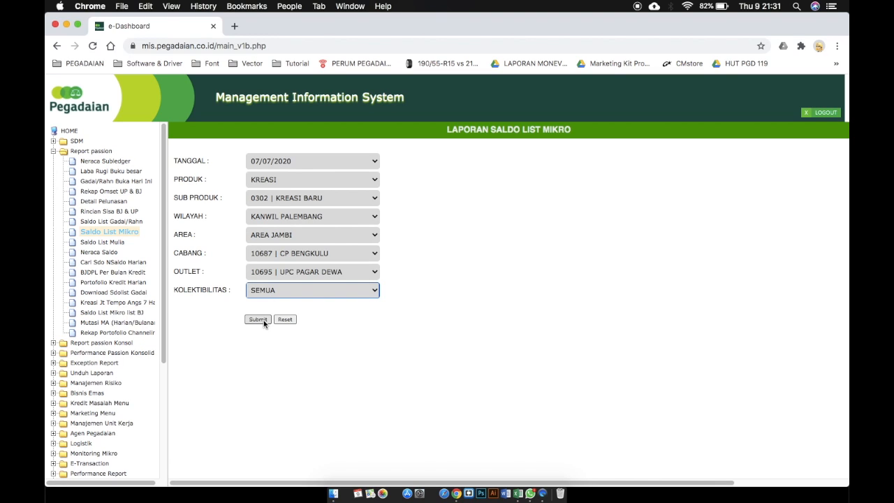
left_click(258, 320)
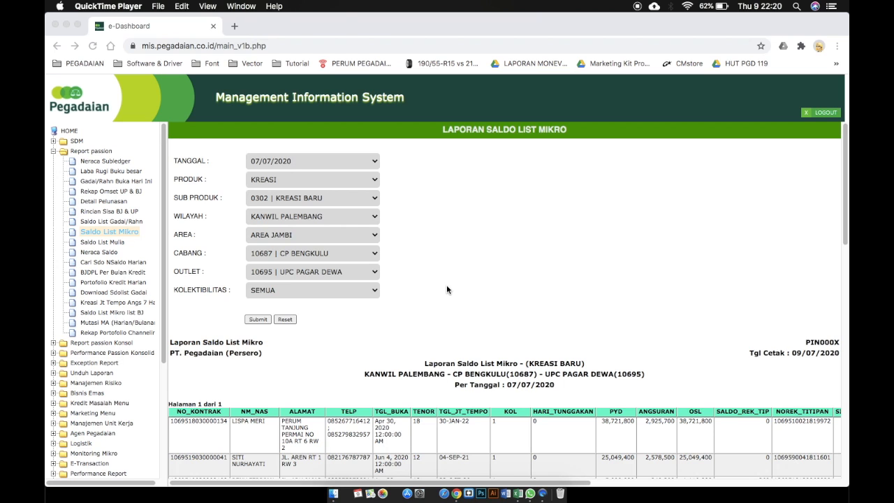
- Export the report to Excel as "saldolistmikro_core_07-Jul-2020 (1)" in Downloads and show the saved file in Finder
scroll(449, 315, "down", 10)
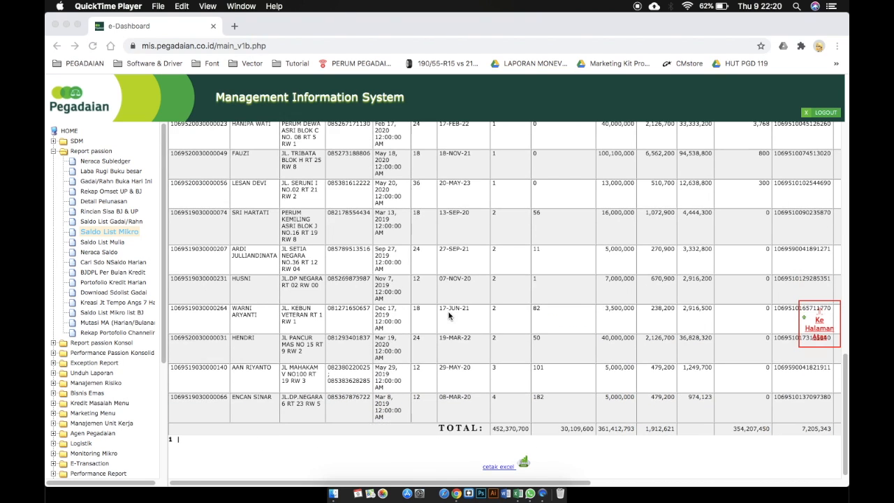
left_click(499, 464)
left_click(499, 465)
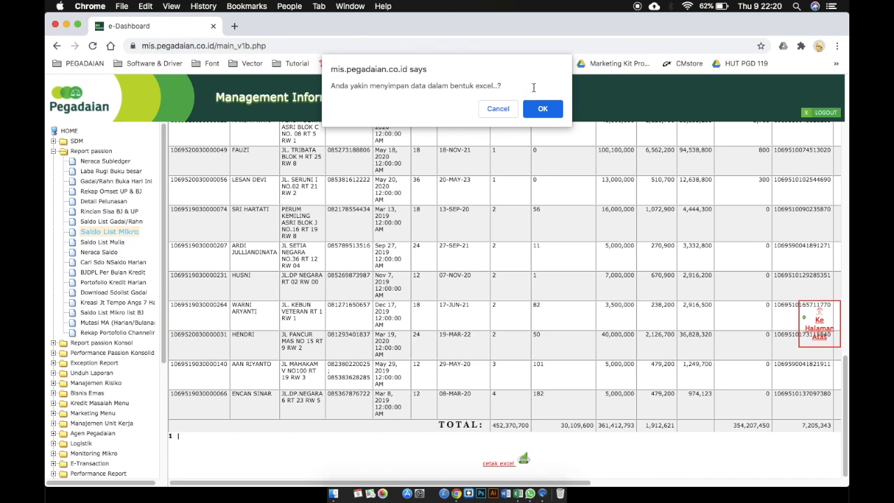
left_click(543, 110)
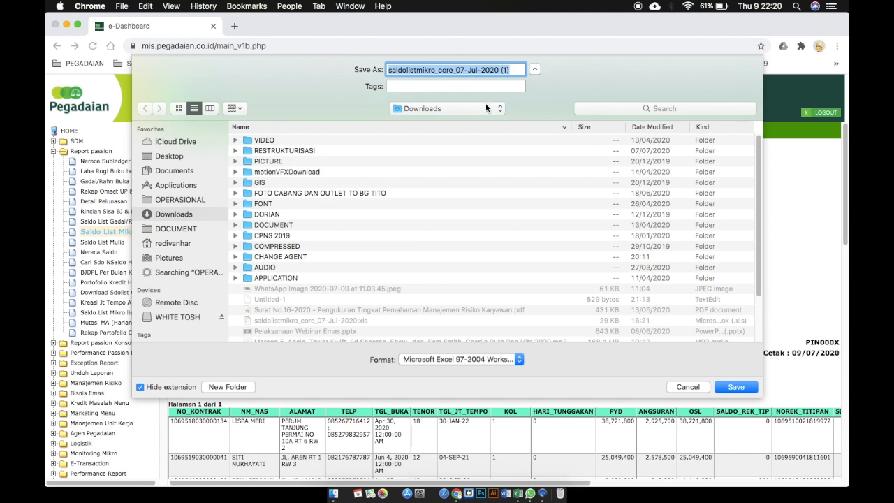
left_click(734, 387)
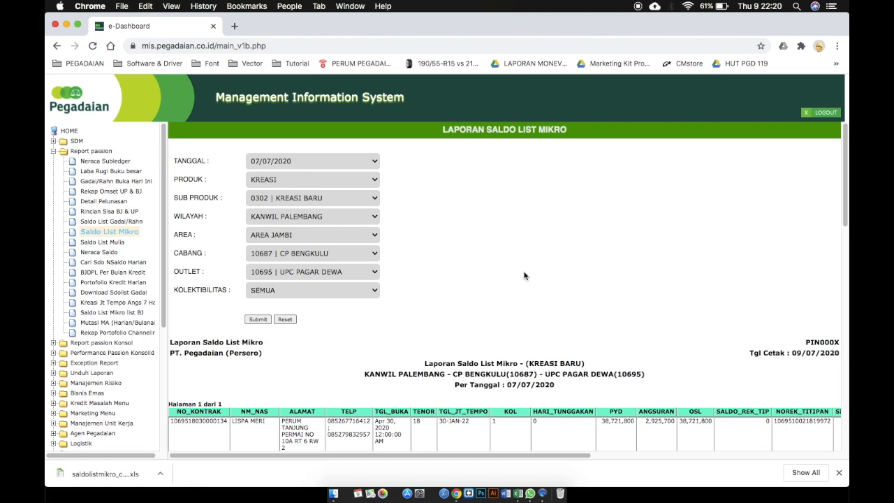
left_click(160, 474)
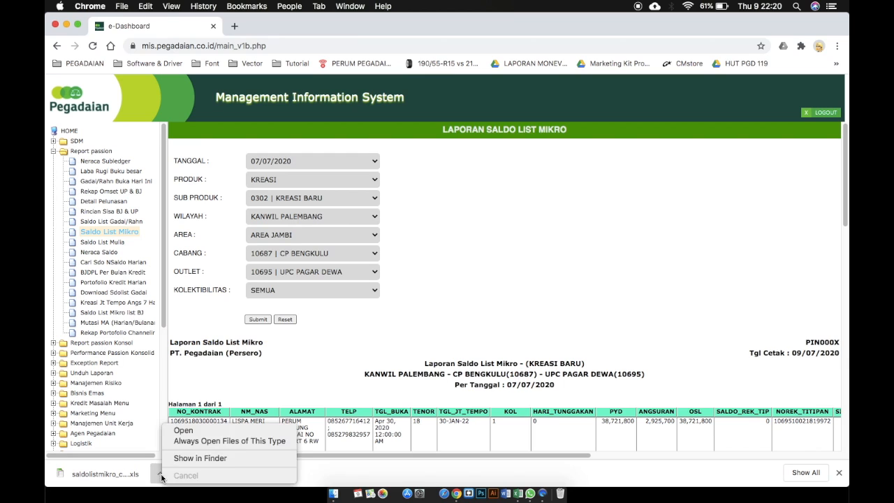
left_click(209, 459)
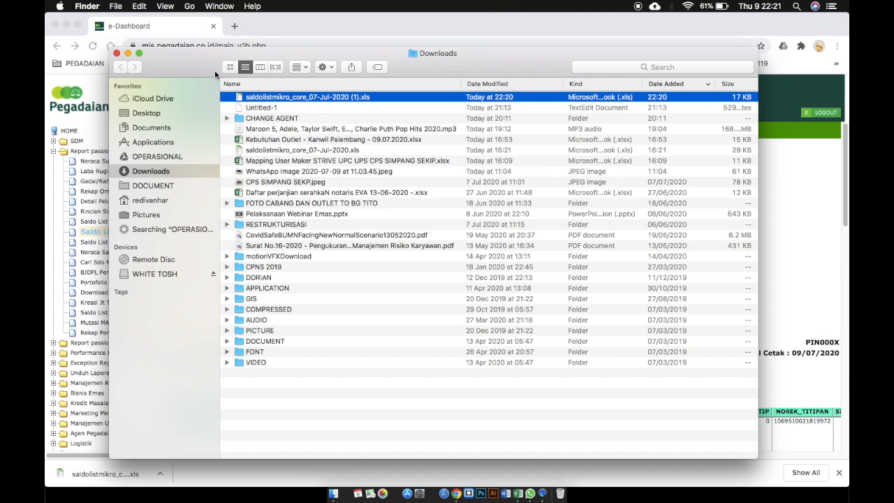
- Go to the OPERASIONAL folder and navigate through its subfolders to the ARRUM BPKB folder
left_click(162, 157)
left_click(389, 171)
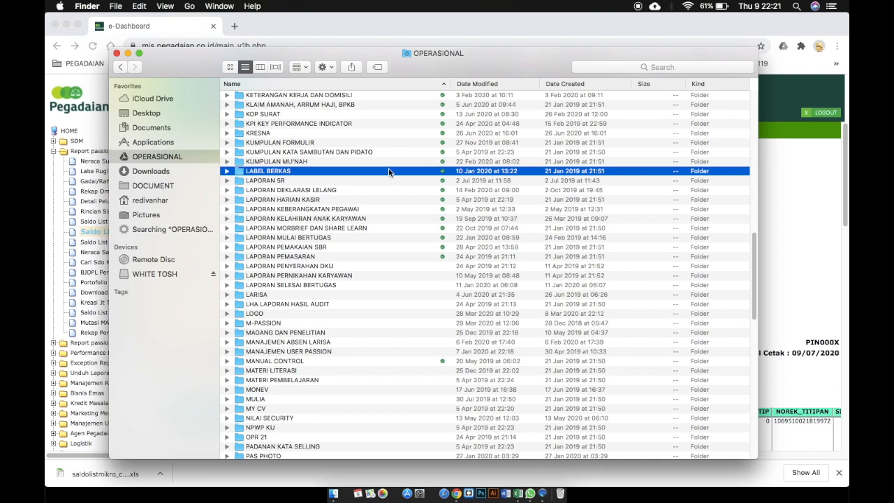
type("manu")
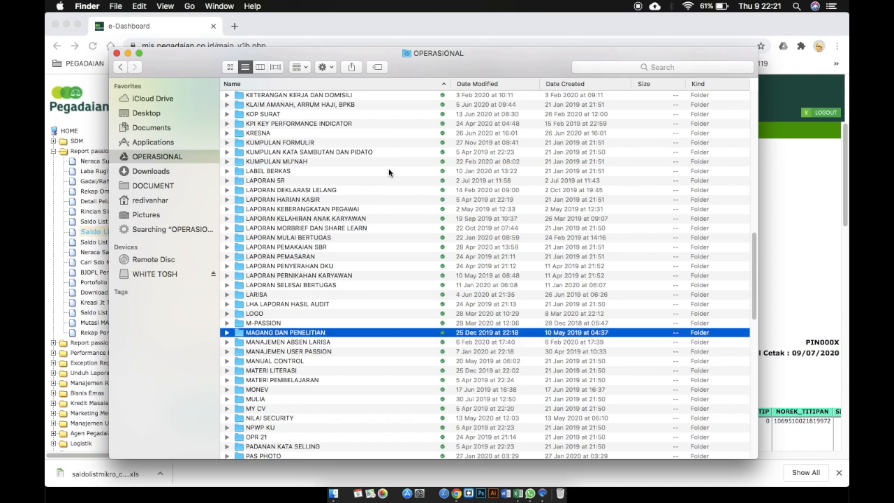
key("super+Down")
key("Down")
key("Down")
key("super+Down")
key("Down")
key("Down")
key("Up")
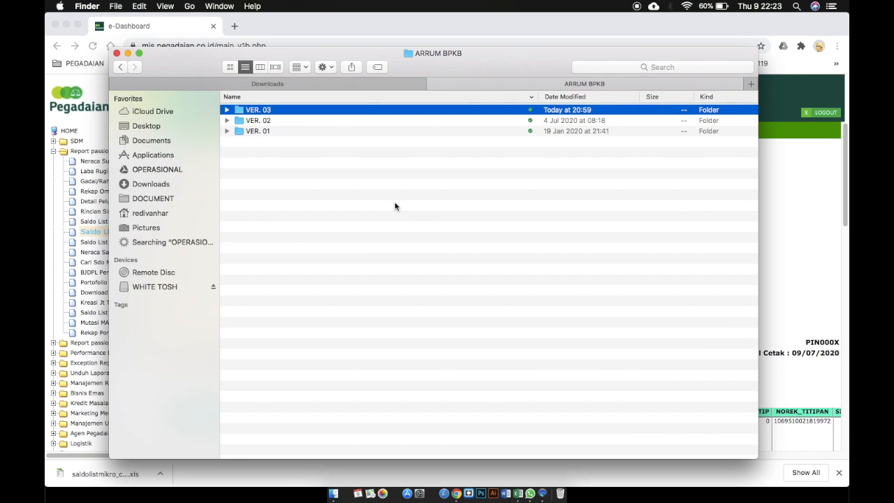
- Copy the BASED folder from the VER. 03 folder onto the desktop
key("Down")
key("Up")
key("super+Down")
key("super+c")
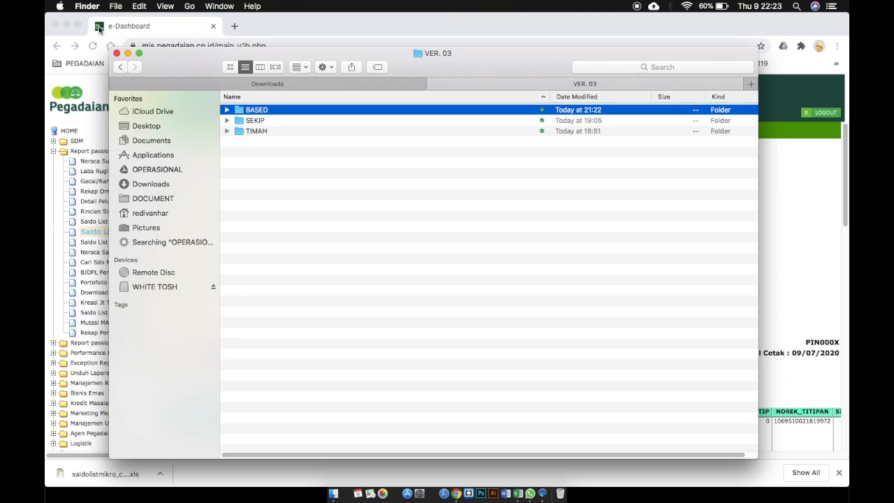
key("F11")
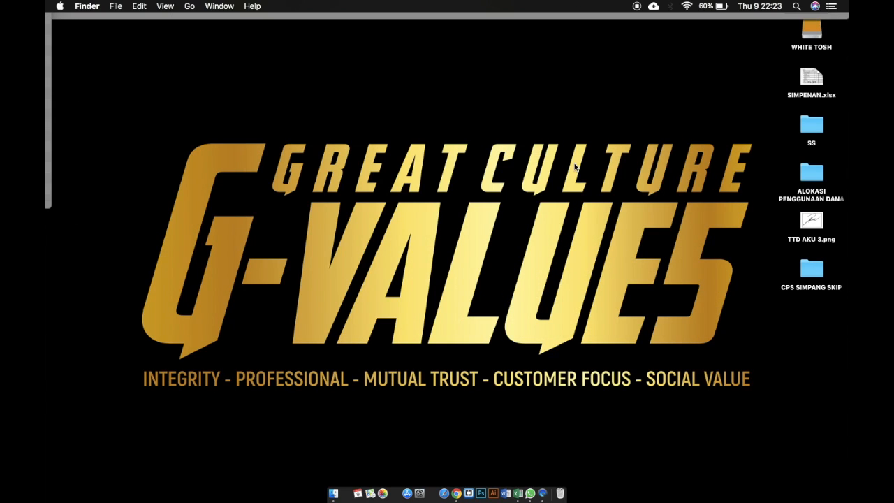
left_click(818, 220)
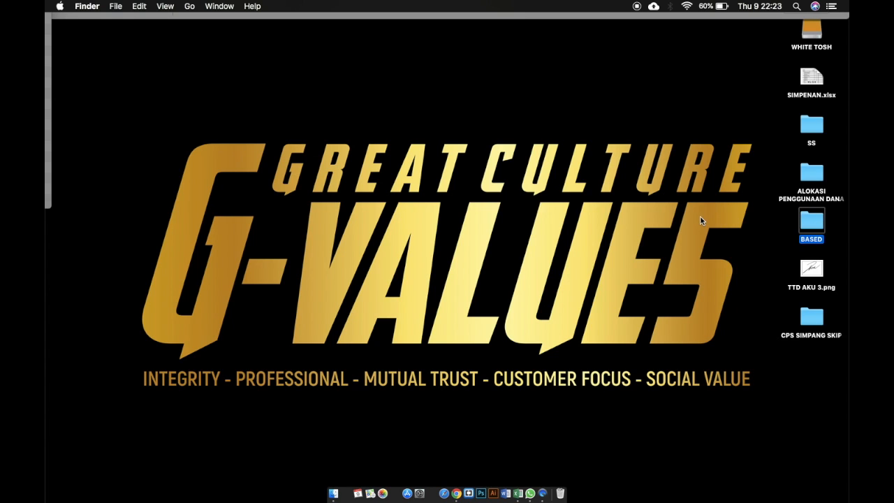
- Copy saldolistmikro_core_07-Jul-2020 (1).xls from the Downloads folder into the BASED folder on the desktop
key("F11")
left_click(422, 206)
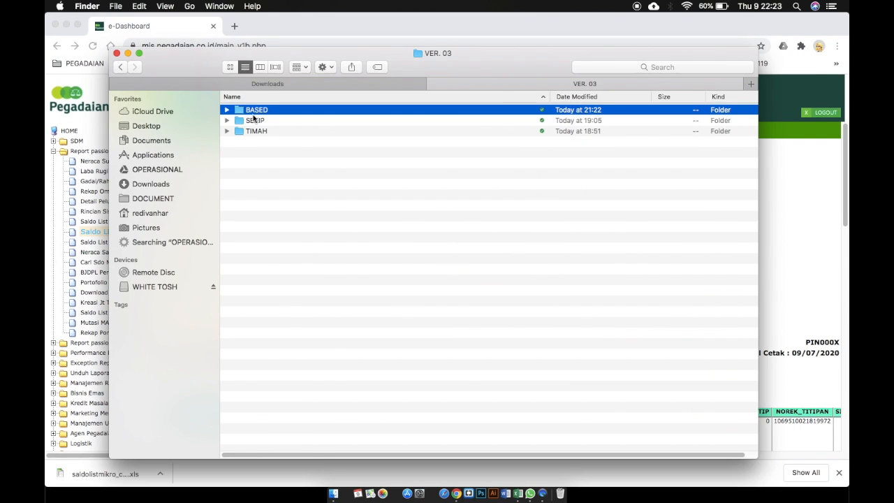
left_click(256, 84)
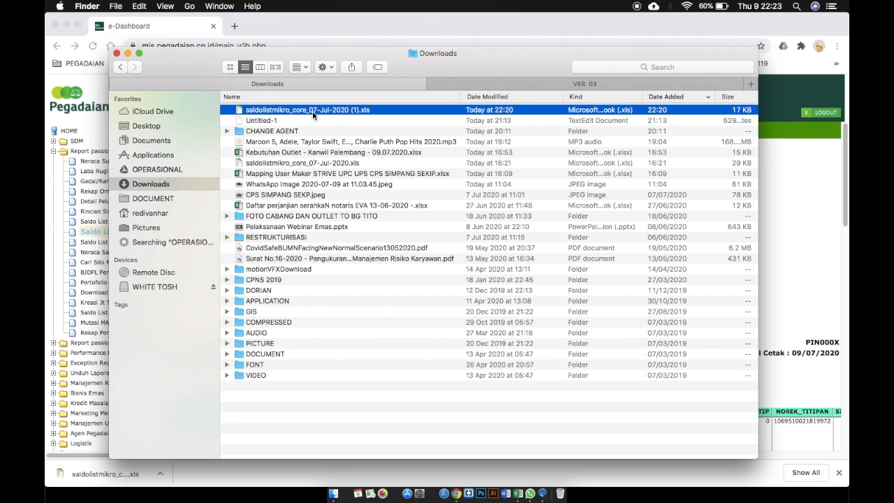
key("F11")
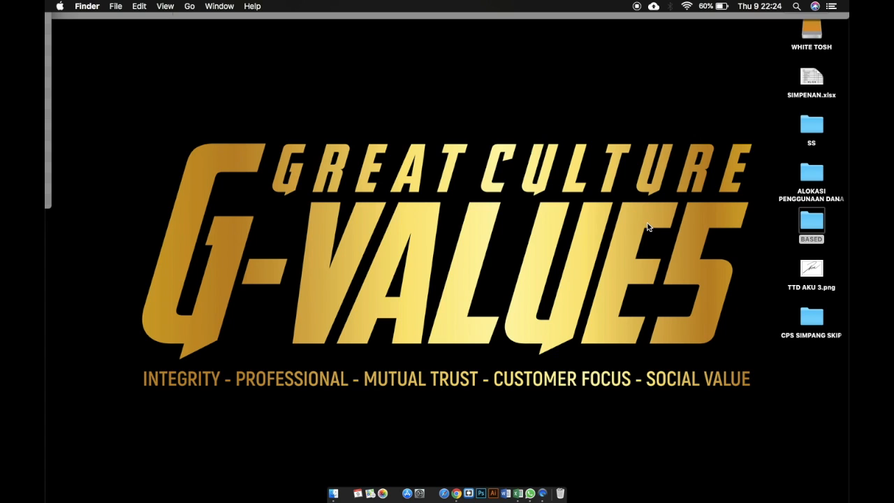
double_click(810, 222)
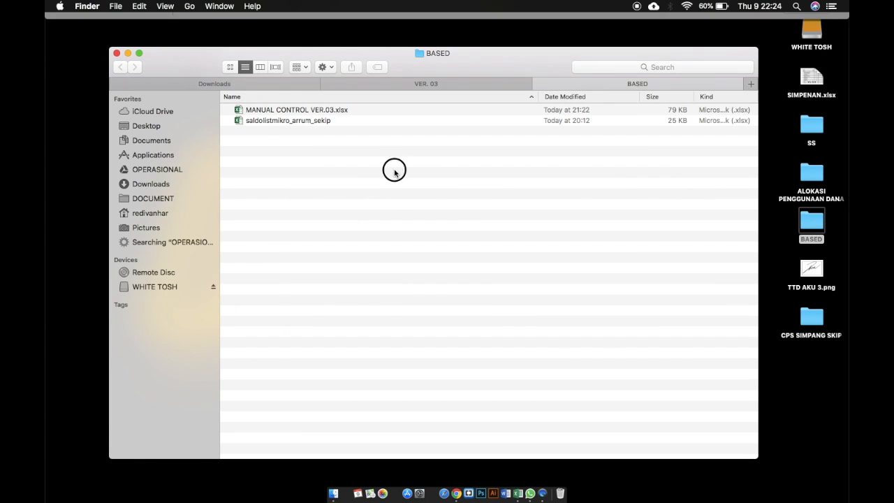
right_click(396, 169)
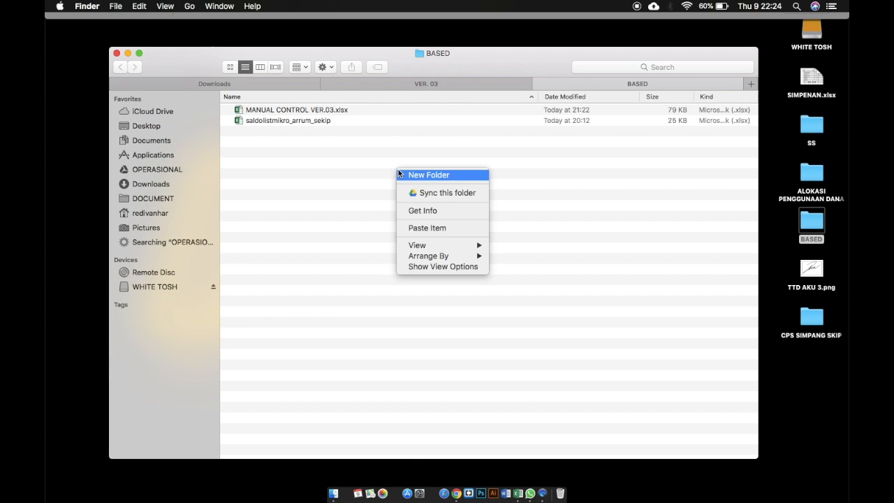
left_click(426, 228)
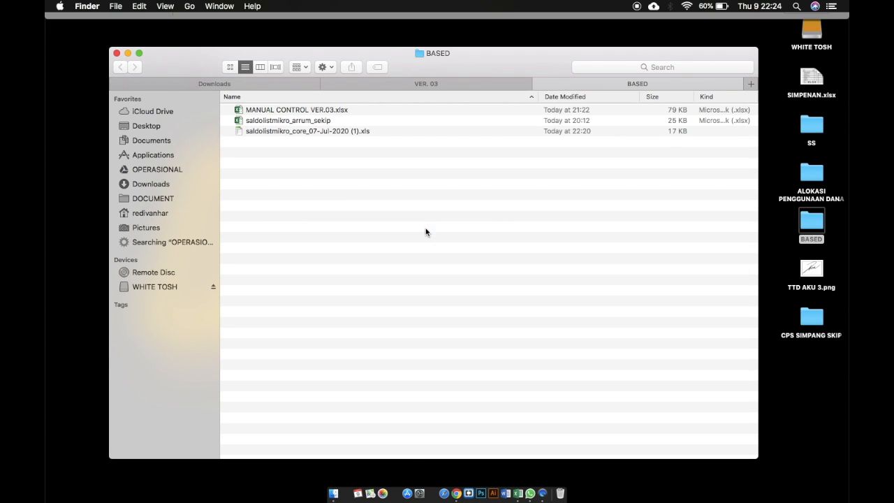
- Compare the names and file kinds of the downloaded report, saldolistmikro_arrum_sekip and MANUAL CONTROL VER.03.xlsx in the BASED folder
left_click(320, 132)
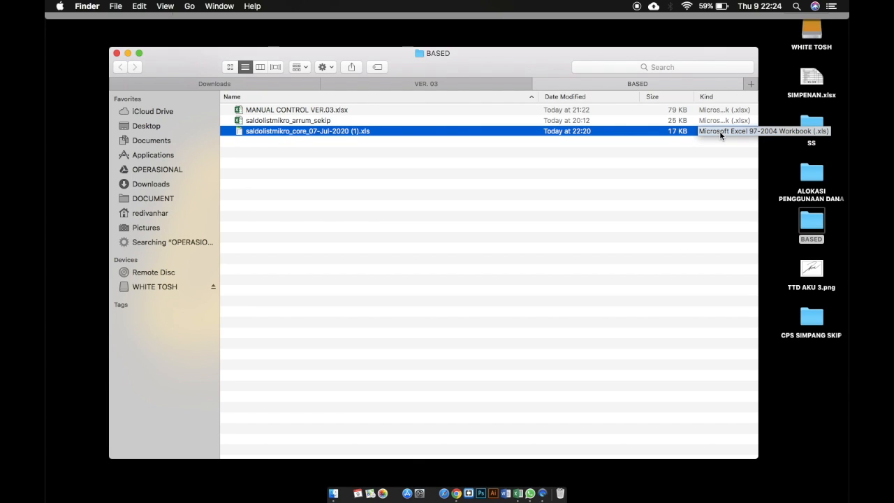
left_click(627, 122)
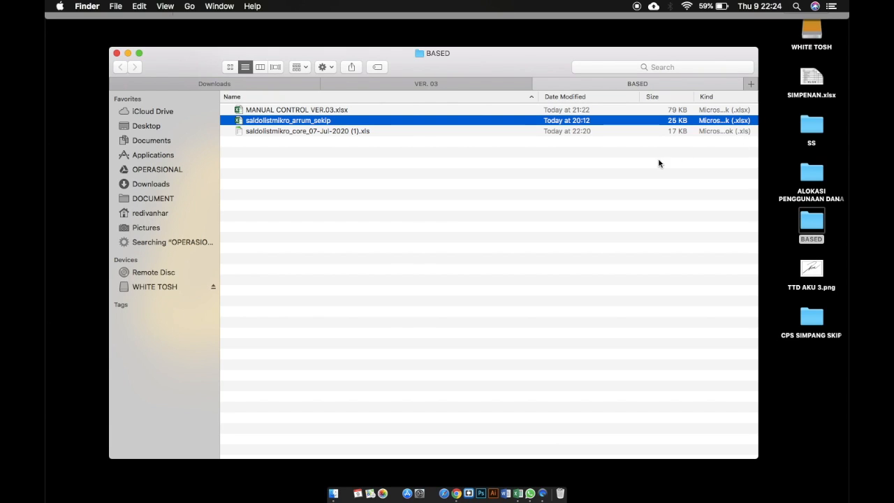
left_click(364, 132)
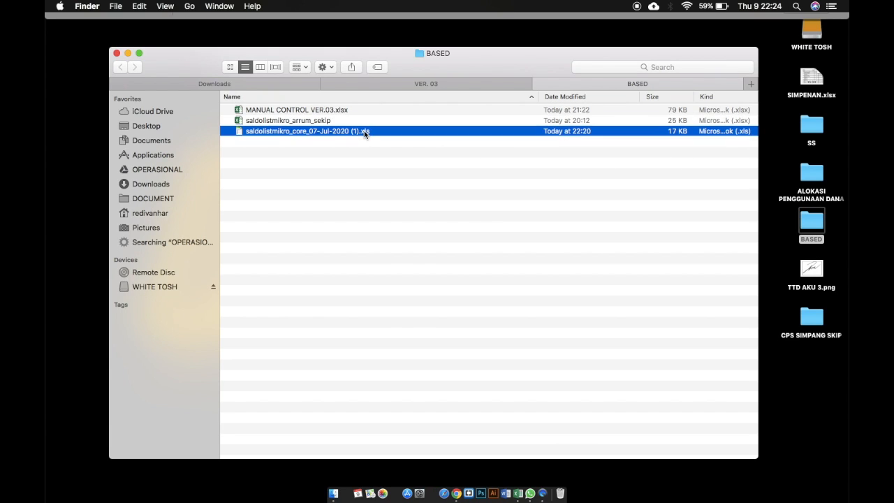
left_click(322, 125)
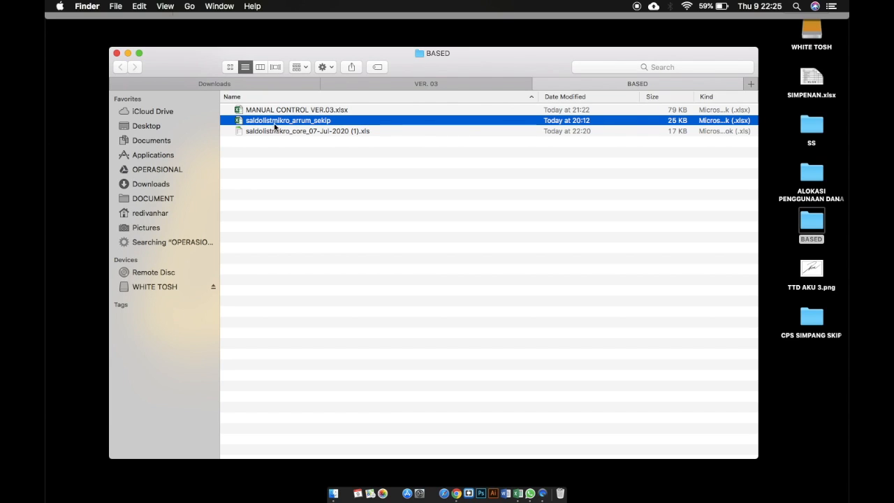
left_click(328, 112)
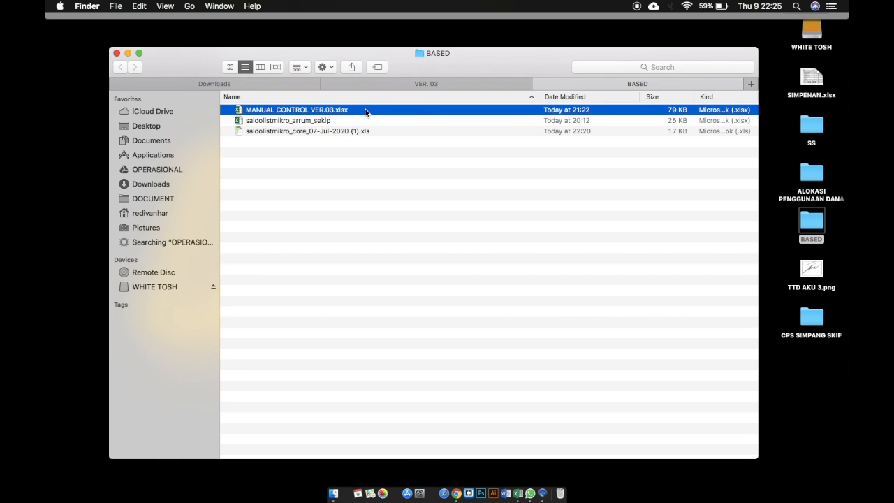
left_click(327, 121)
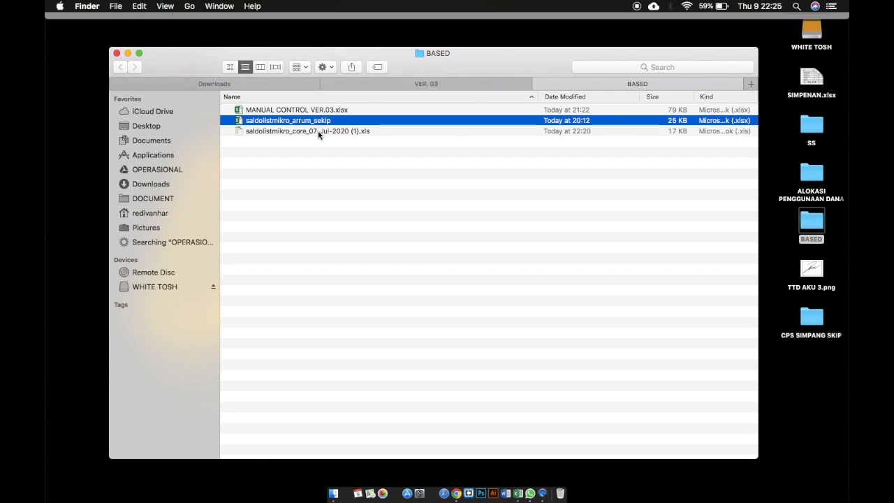
left_click(318, 132)
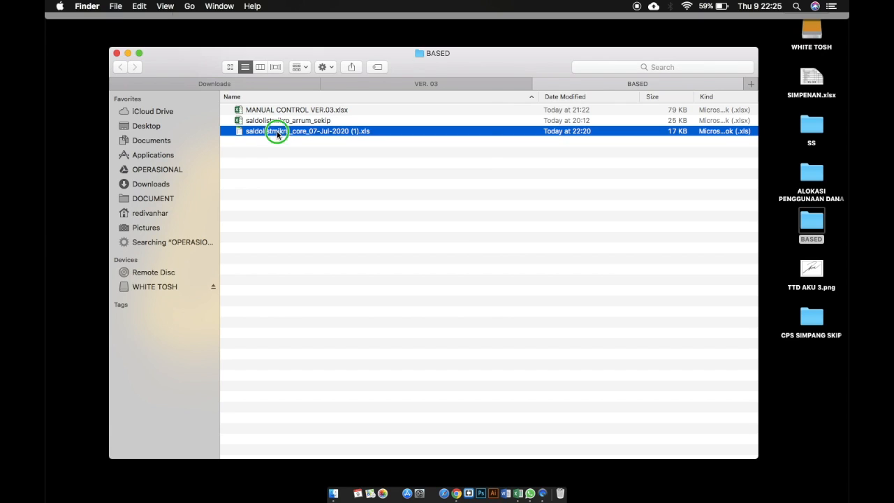
- Open saldolistmikro_core_07-Jul-2020 (1).xls in Excel, accepting the file format mismatch, and look over the report's rows and columns
right_click(279, 132)
left_click(306, 138)
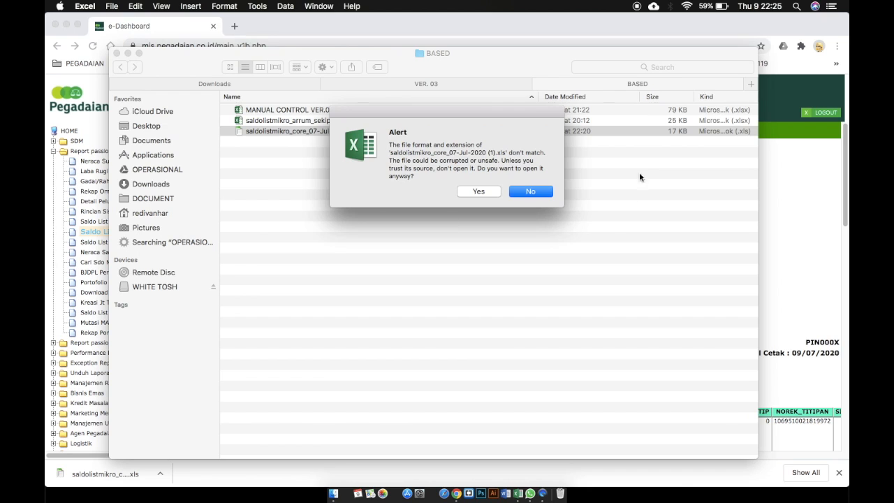
left_click(479, 192)
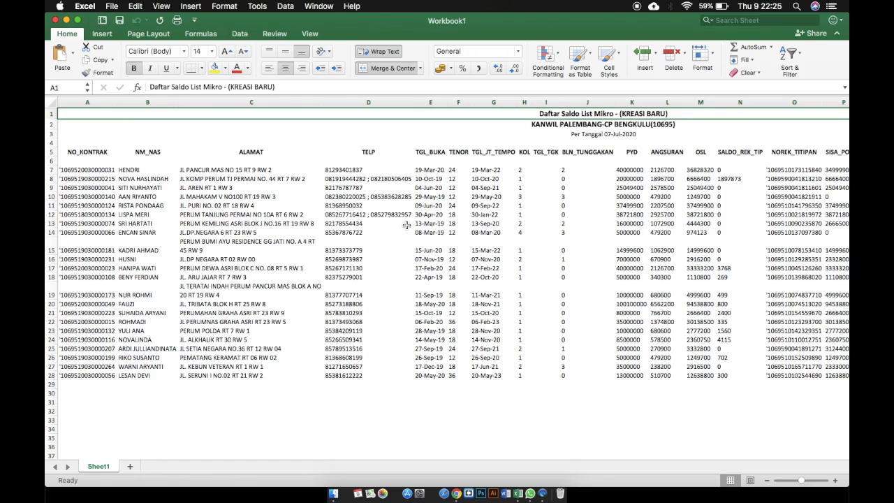
scroll(419, 231, "down", 10)
scroll(384, 266, "up", 10)
scroll(383, 266, "right", 5)
scroll(384, 265, "right", 5)
scroll(383, 267, "left", 15)
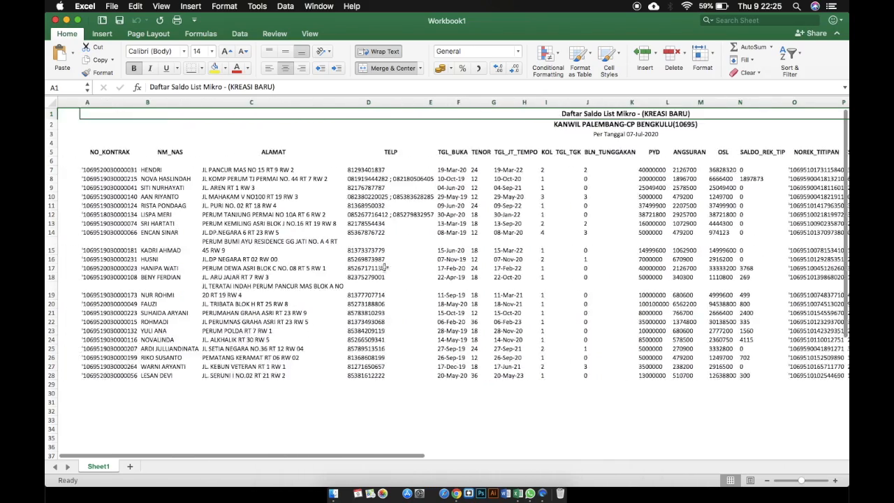
scroll(383, 268, "right", 1)
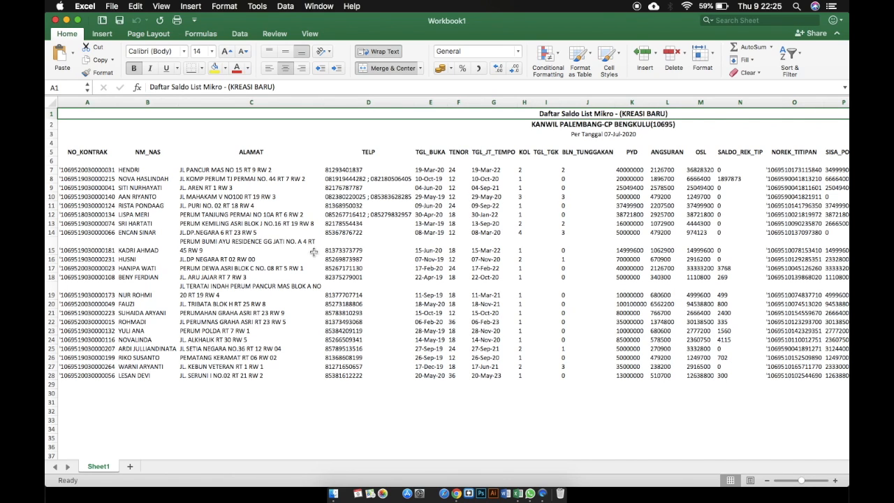
- Save the report as the Excel Workbook (.xlsx) saldolistmikro_arrum_sekip in the desktop BASED folder, replacing the existing file
left_click(111, 8)
left_click(131, 91)
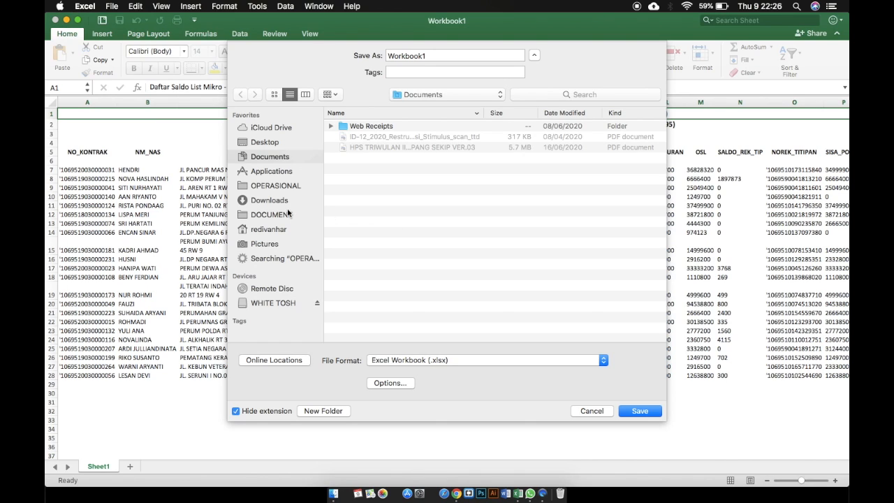
left_click(271, 143)
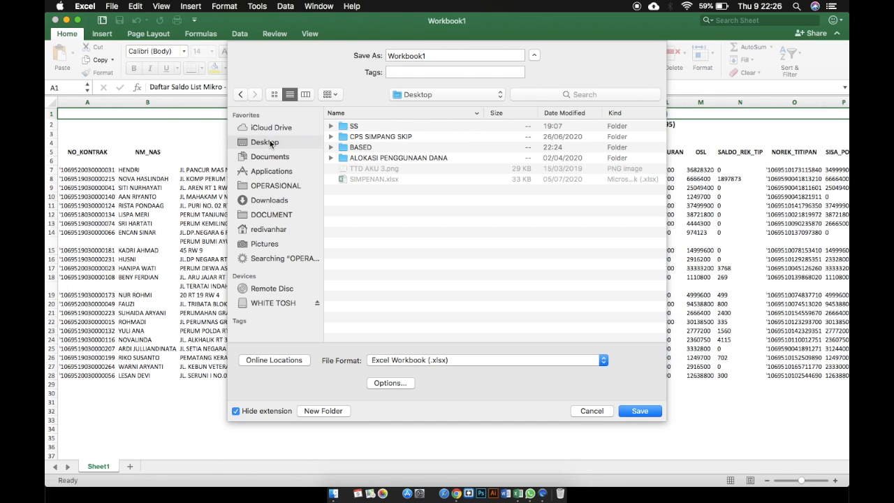
double_click(360, 147)
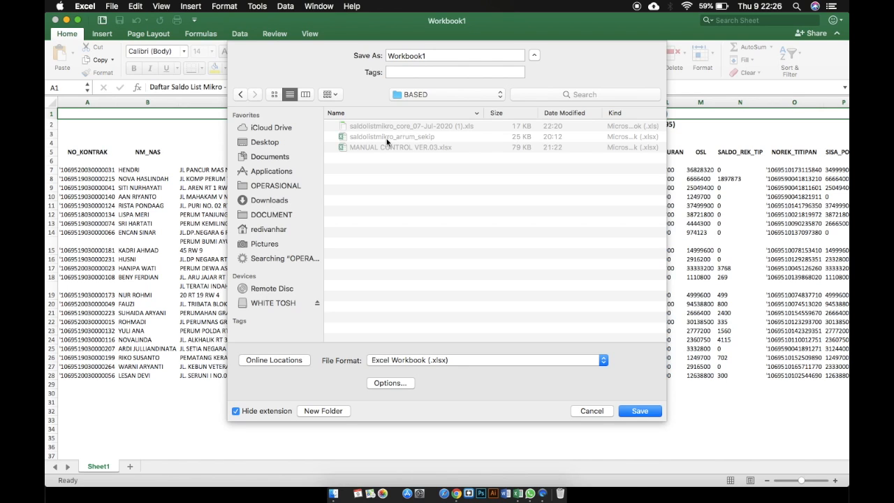
left_click(386, 138)
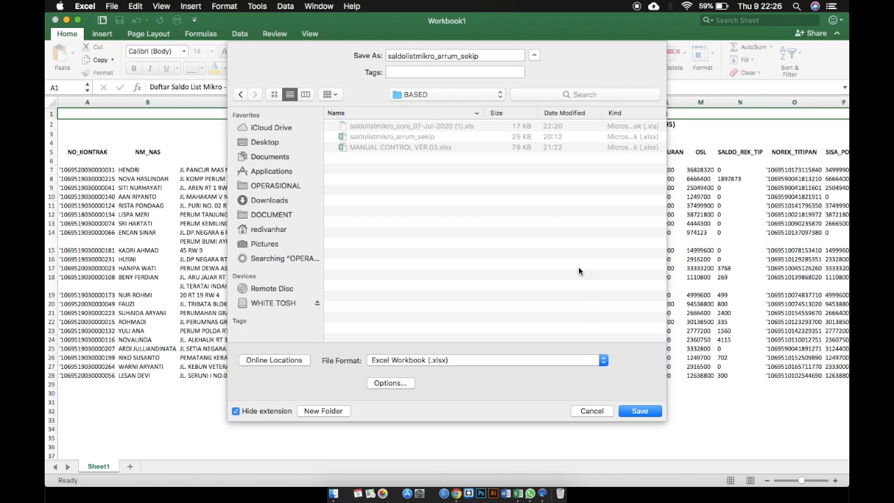
left_click(640, 411)
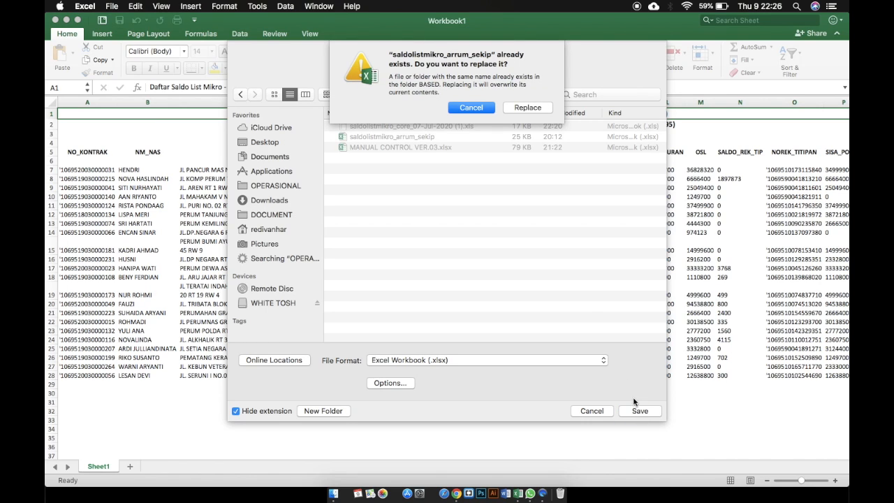
left_click(527, 109)
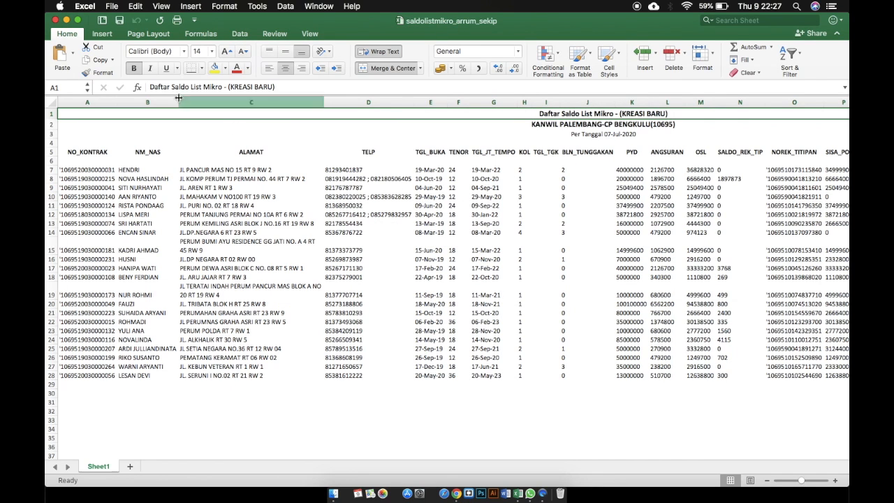
- Close the workbook and move saldolistmikro_core_07-Jul-2020 (1).xls from the BASED folder to the Trash
left_click(56, 21)
left_click(412, 218)
left_click(341, 148)
left_click(326, 133)
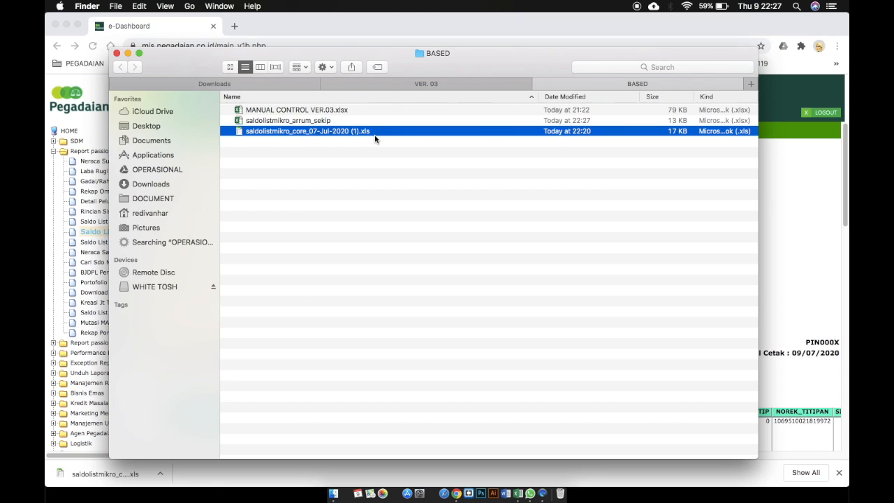
key("super+BackSpace")
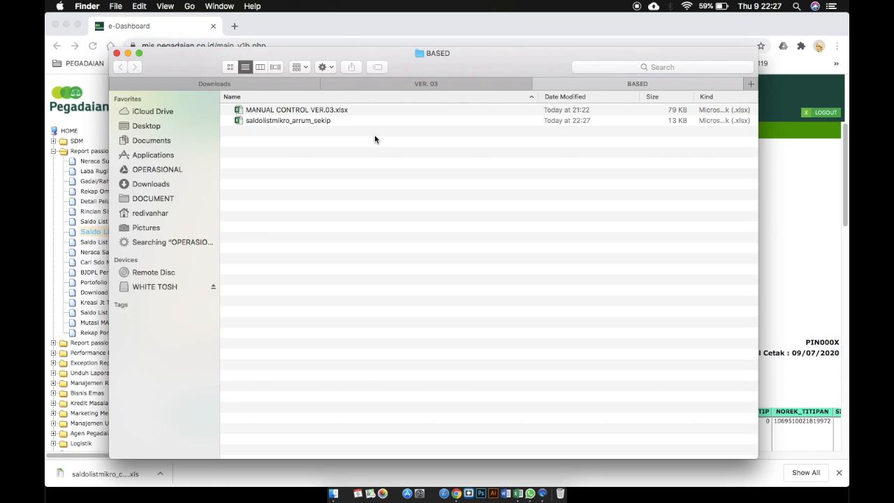
- Reopen saldolistmikro_arrum_sekip, check its columns and the title, branch and date rows, and close it again
key("Down")
key("Down")
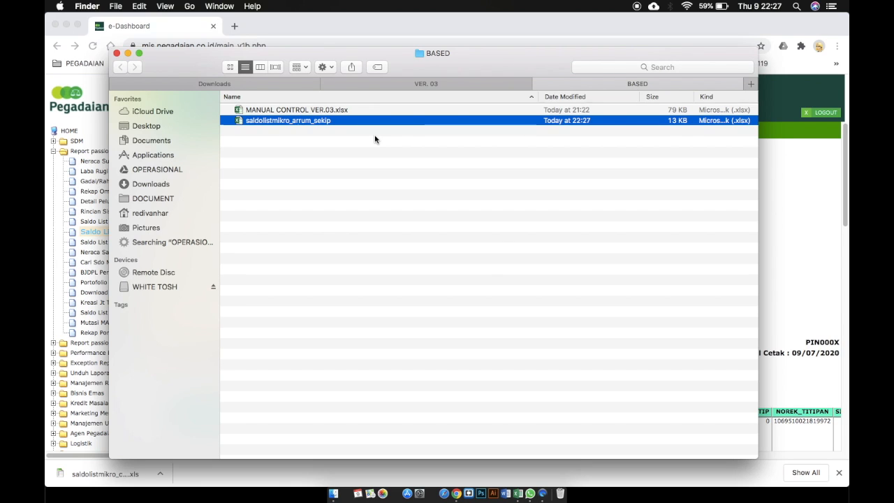
right_click(357, 124)
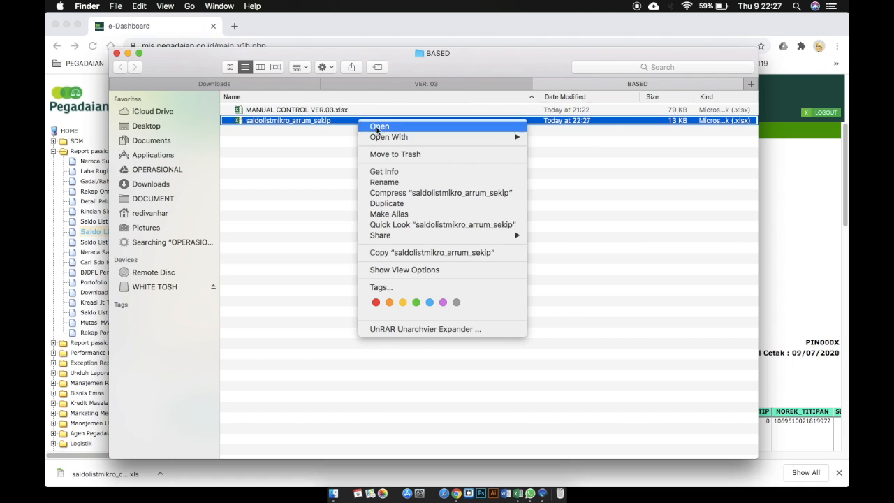
left_click(393, 130)
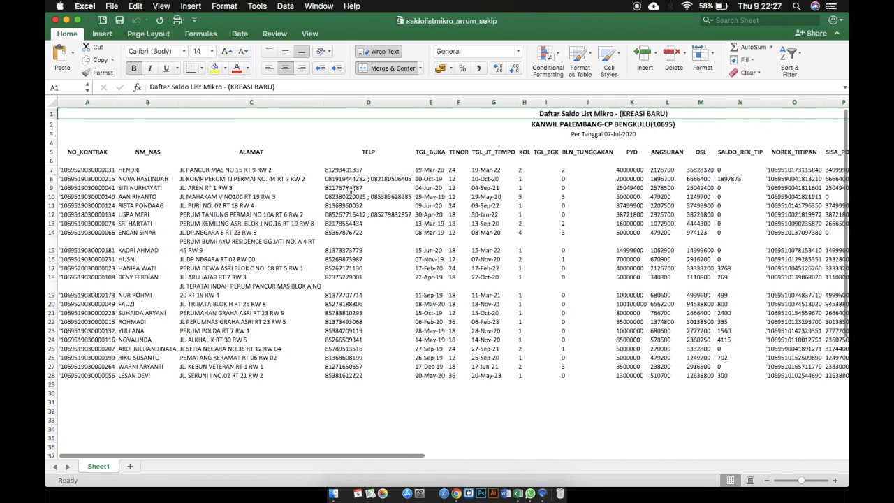
scroll(351, 190, "right", 10)
scroll(350, 190, "left", 6)
scroll(350, 190, "left", 3)
left_click(598, 124)
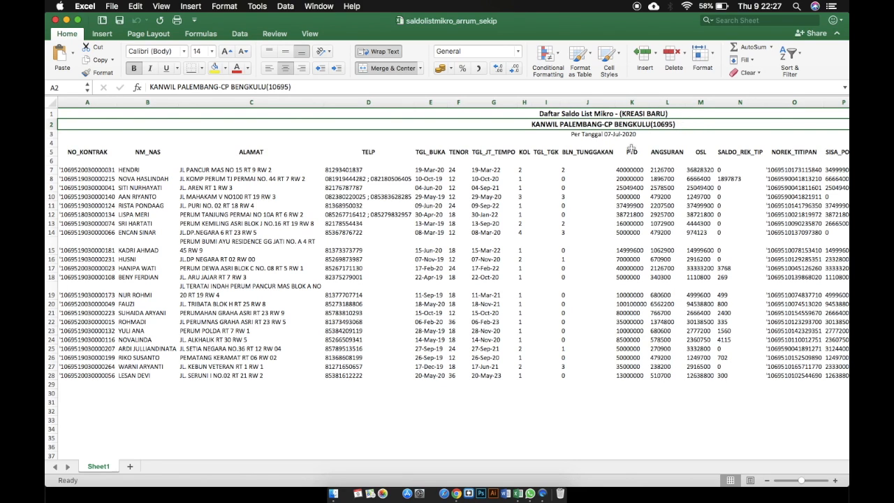
left_click(588, 114)
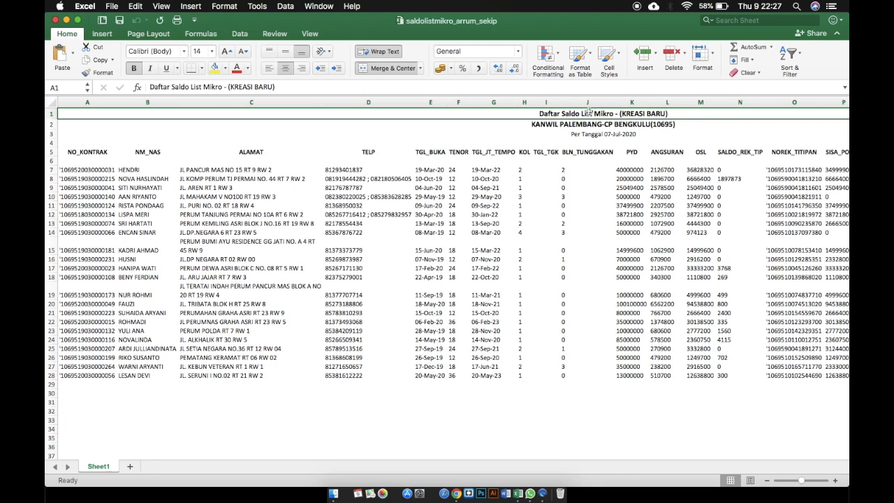
left_click(503, 127)
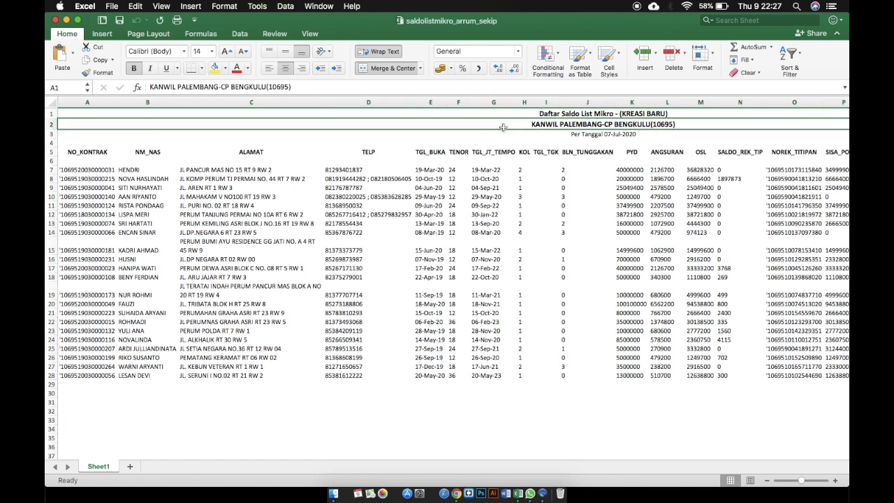
left_click(503, 134)
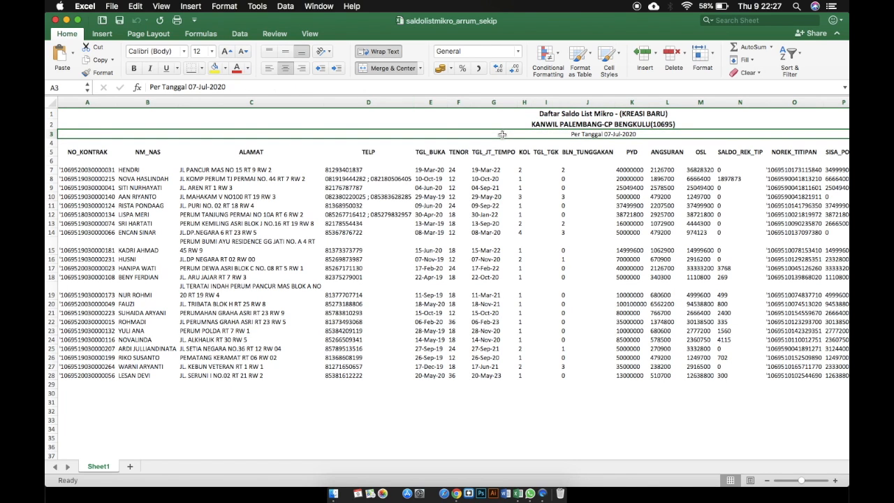
left_click(55, 20)
left_click(368, 183)
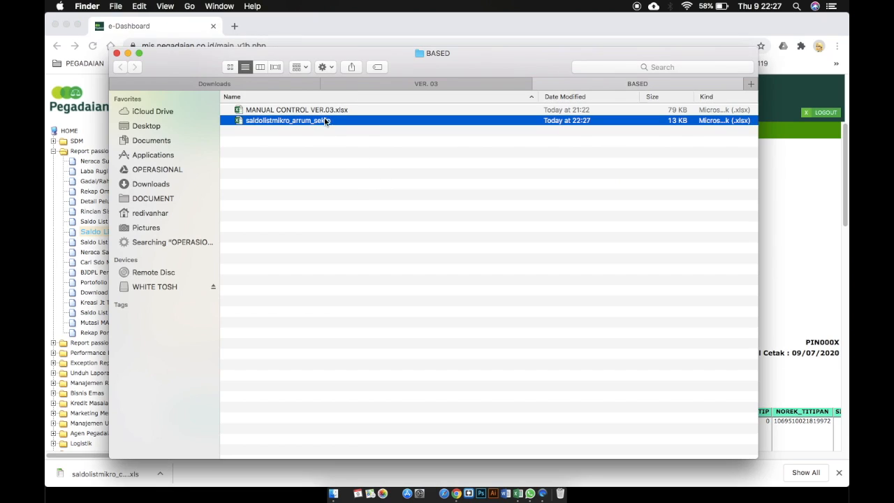
- Open the MANUAL CONTROL VER.03.xlsx workbook from the BASED folder
left_click(326, 110)
key("Down")
key("Up")
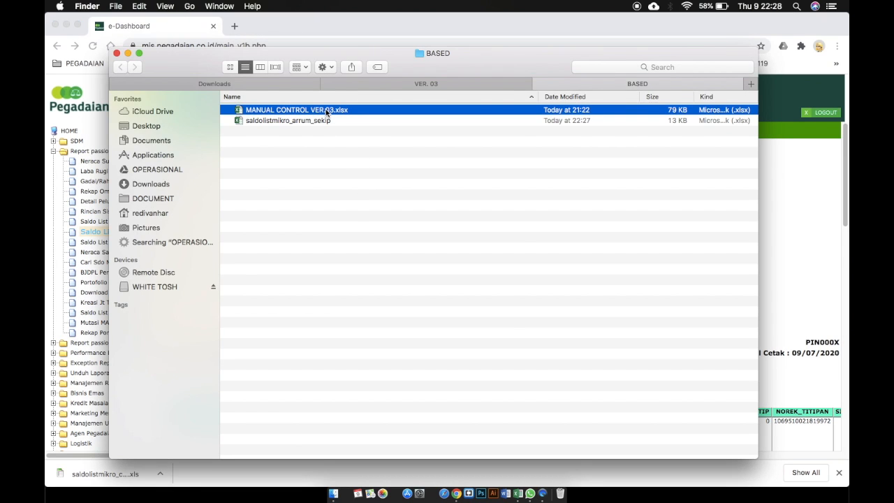
right_click(326, 109)
left_click(347, 115)
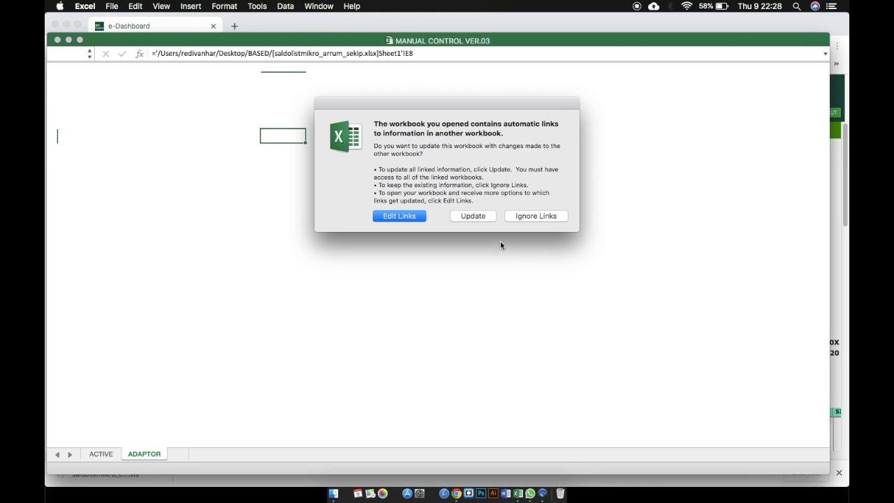
- Update the workbook's automatic links with the source data and switch between its ACTIVE and ADAPTOR sheets
left_click(473, 217)
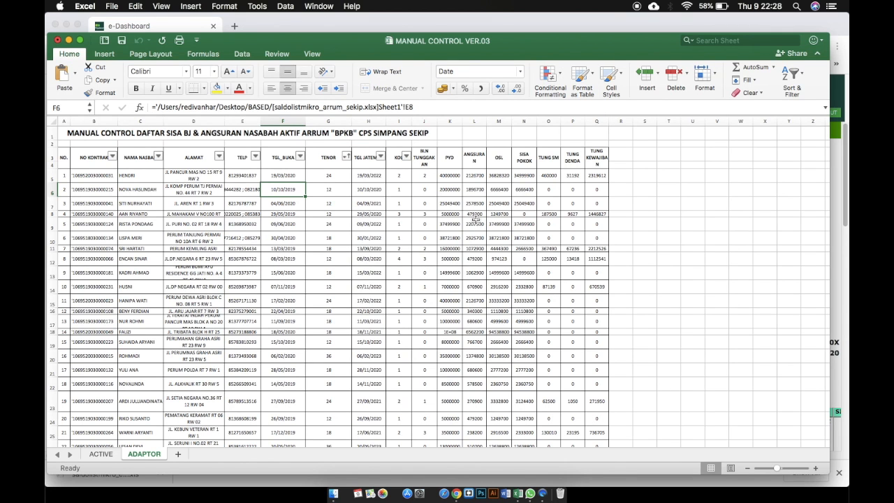
left_click_drag(451, 48, 465, 38)
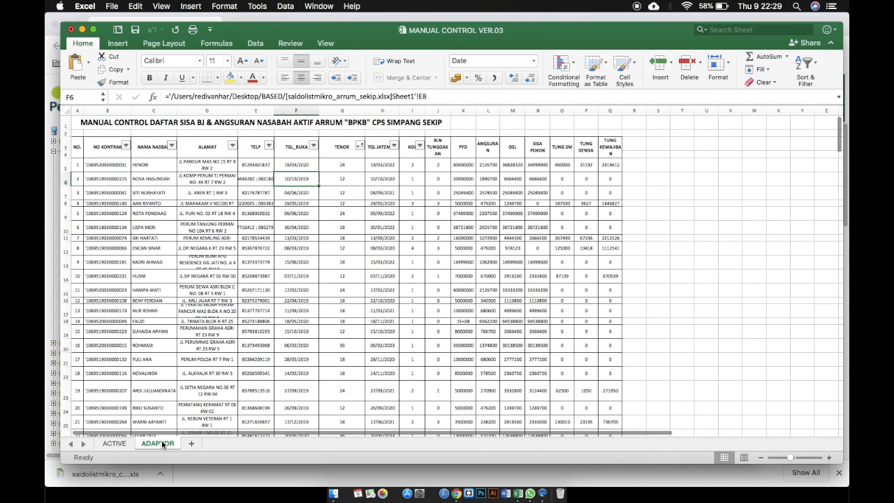
left_click(115, 444)
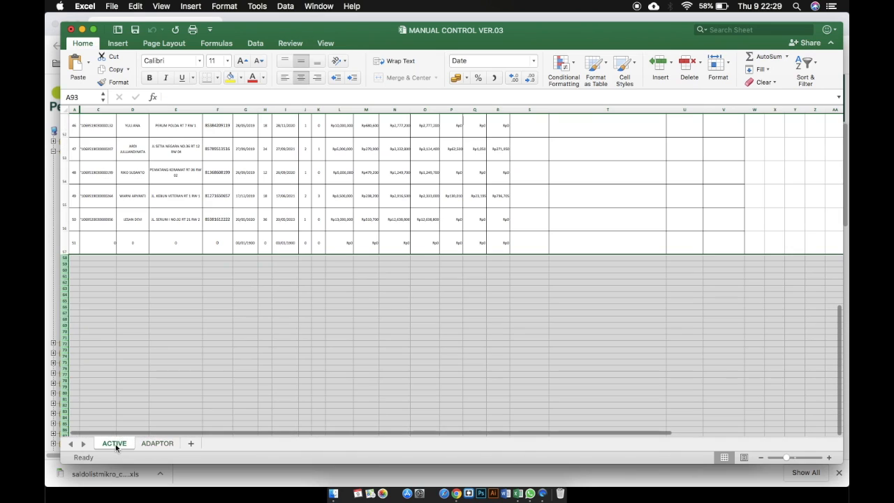
left_click(157, 444)
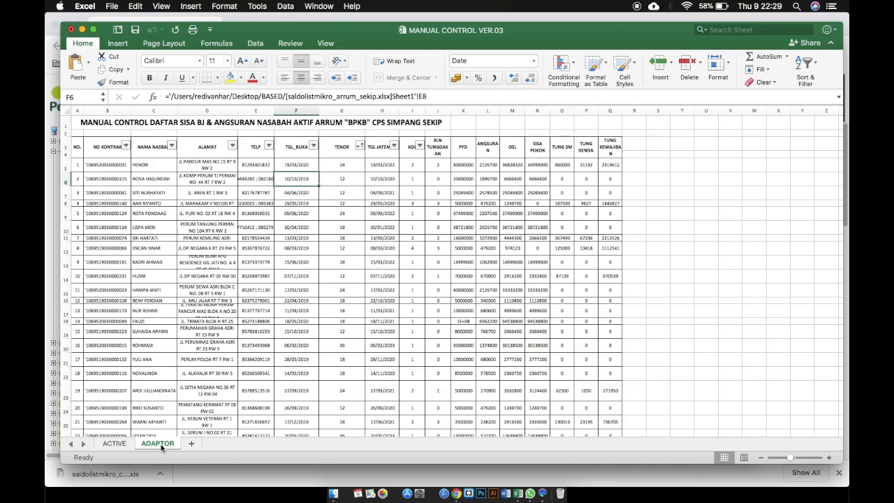
- Examine the customer list on the ADAPTOR sheet, from the header row down past the last filled record
scroll(164, 422, "down", 10)
scroll(173, 376, "down", 7)
scroll(173, 375, "up", 14)
scroll(173, 375, "up", 3)
scroll(173, 375, "down", 1)
scroll(173, 375, "up", 2)
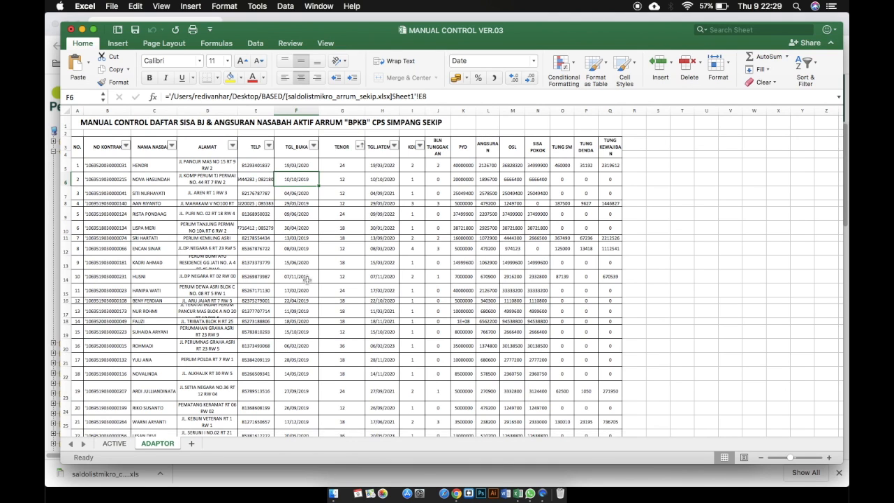
scroll(306, 279, "down", 5)
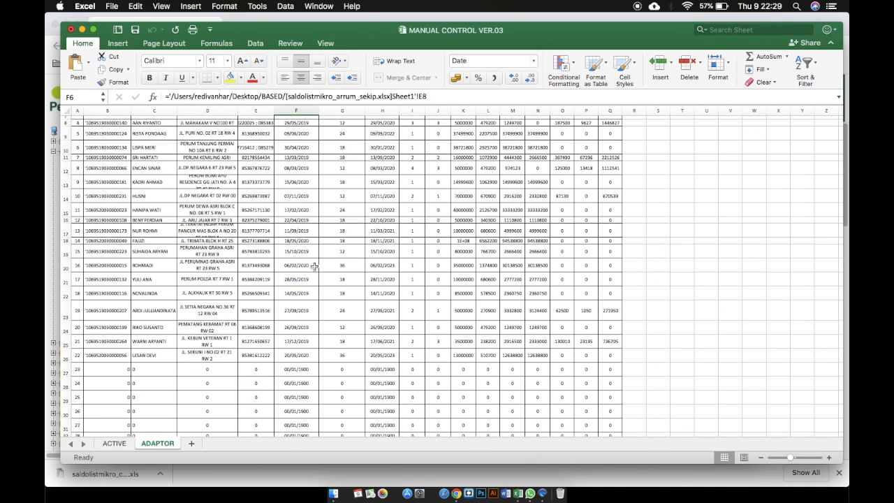
scroll(315, 266, "up", 5)
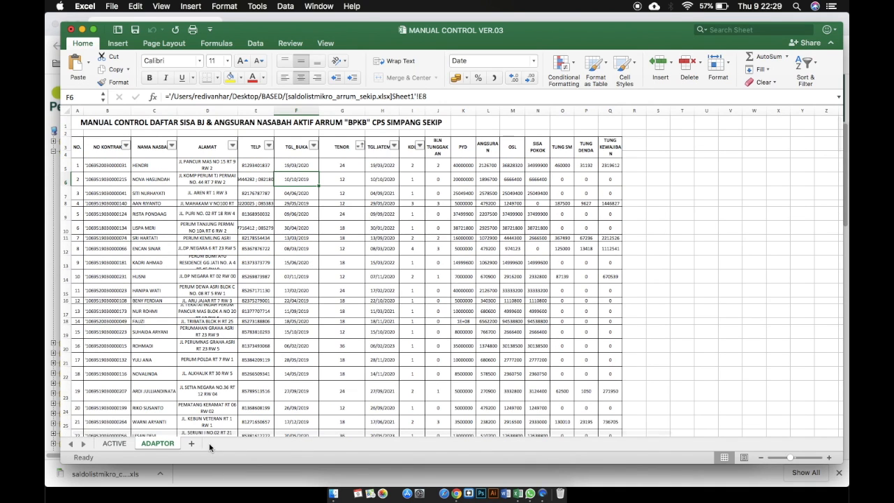
- Look through the ACTIVE sheet's records for rows without data and compare where its list ends with the ADAPTOR sheet
left_click(114, 443)
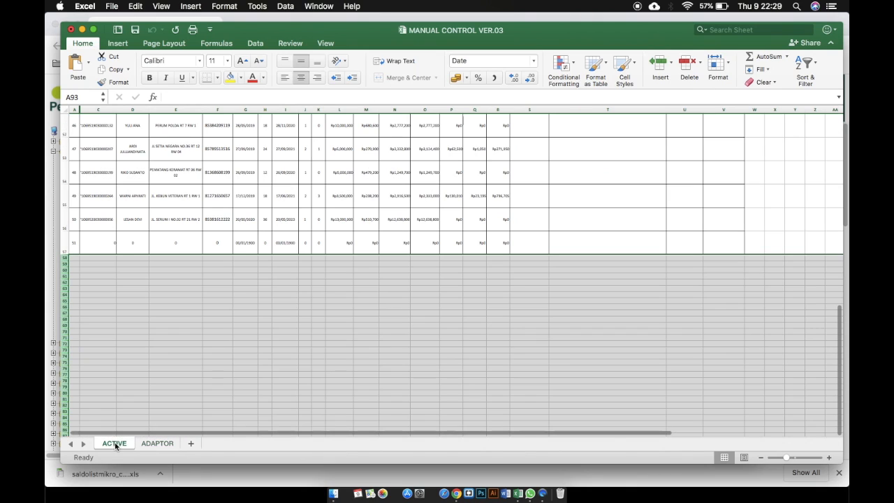
scroll(244, 369, "up", 10)
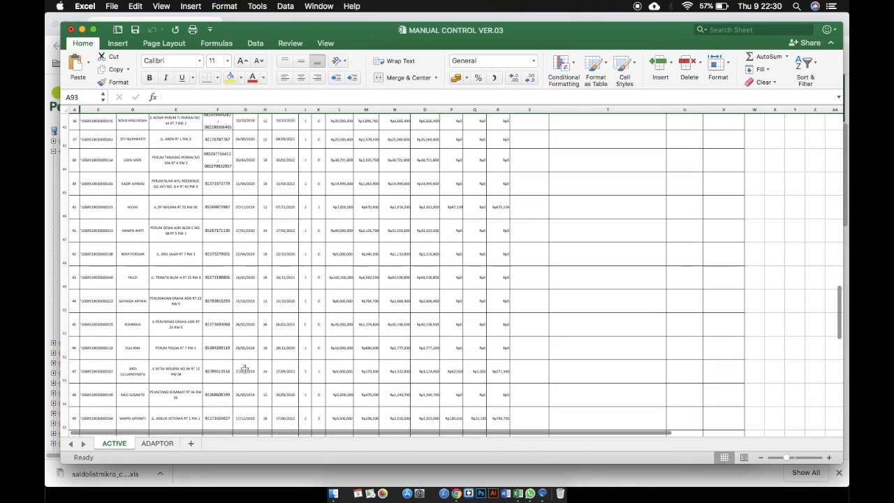
scroll(244, 368, "up", 9)
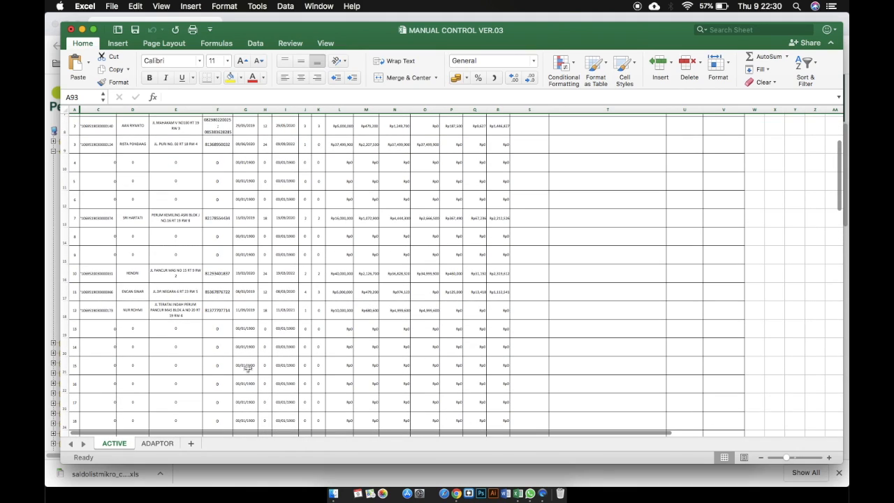
scroll(246, 368, "down", 10)
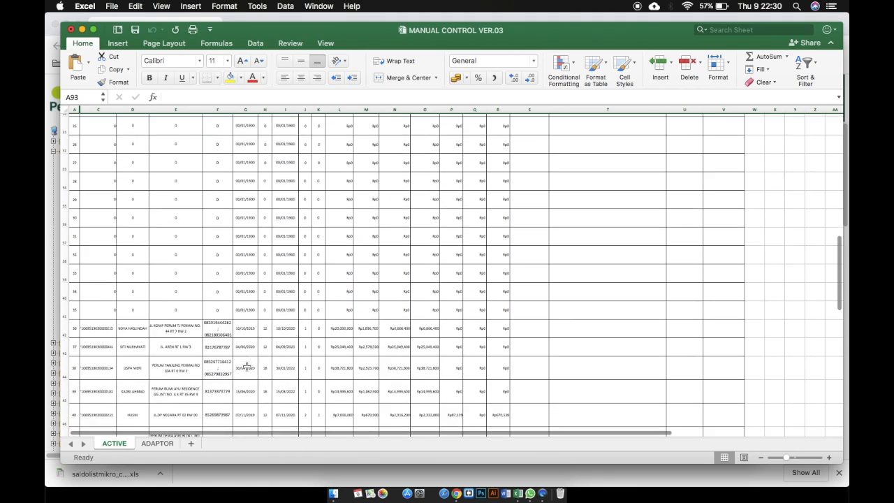
scroll(247, 368, "down", 8)
left_click(204, 366)
scroll(76, 310, "down", 1)
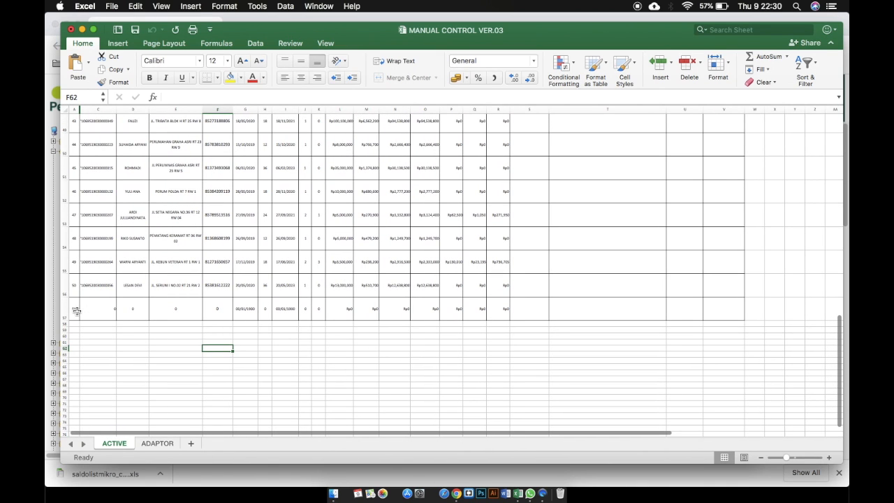
left_click(166, 446)
scroll(140, 370, "down", 3)
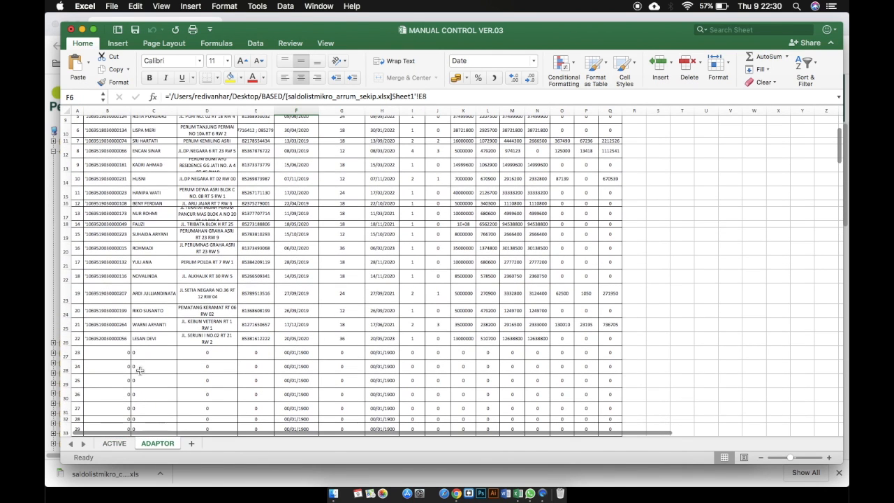
left_click(115, 443)
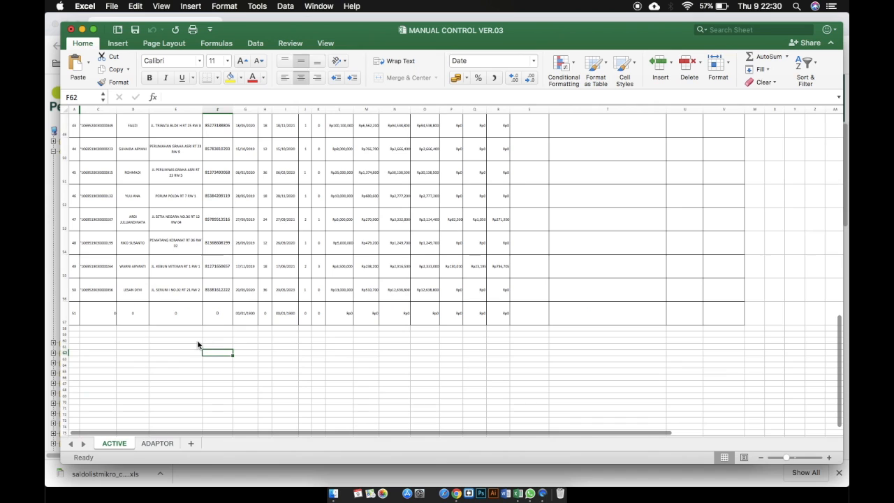
scroll(199, 346, "up", 1)
scroll(195, 345, "up", 15)
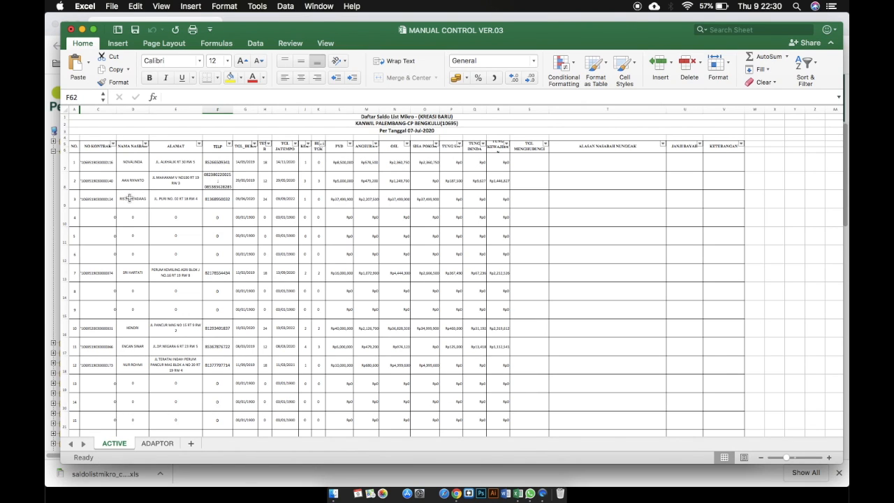
- Unhide the KODE column between columns A and C on the ACTIVE sheet and select its first code
left_click(92, 109)
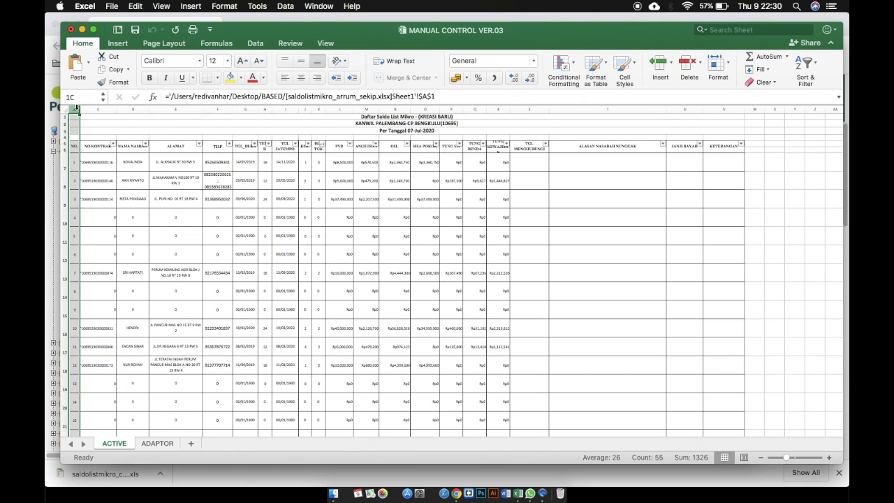
left_click_drag(74, 105, 92, 108)
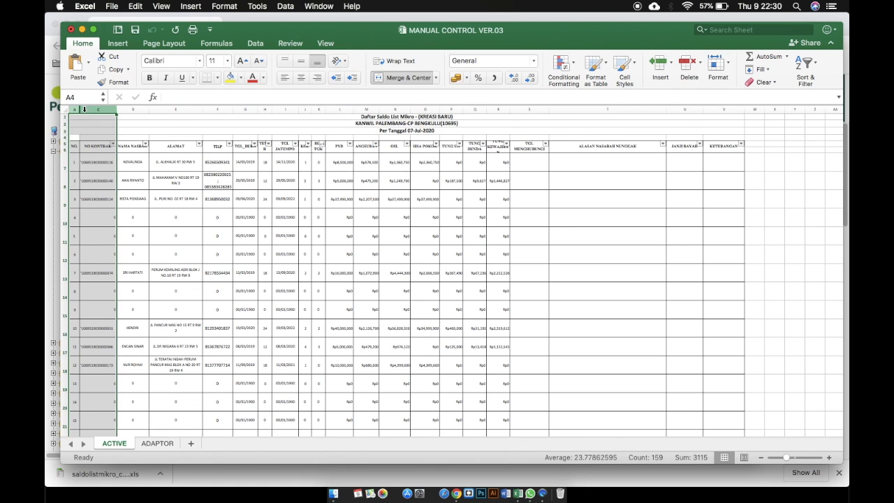
right_click(84, 110)
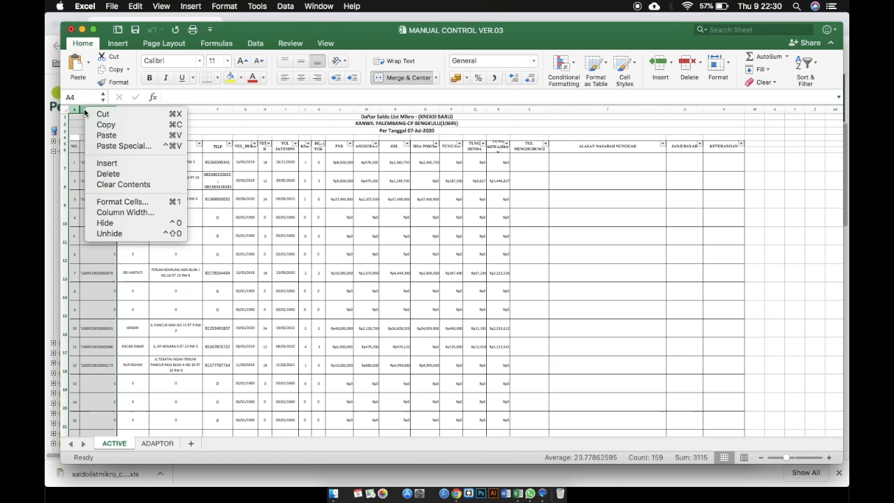
left_click(110, 233)
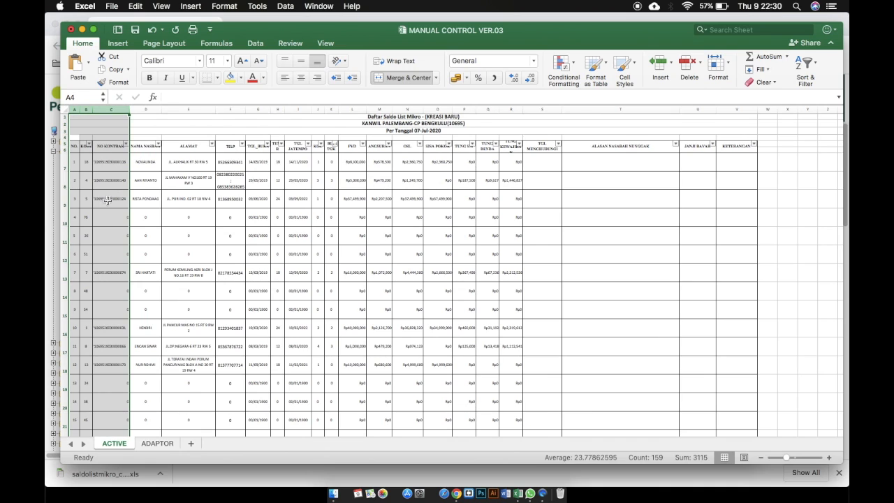
left_click(87, 162)
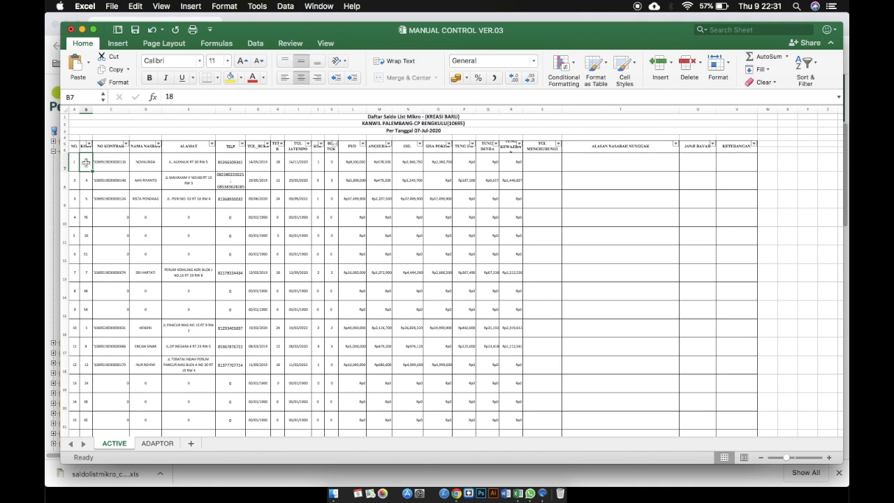
- Sort the ACTIVE list by the KODE column in ascending order
left_click(120, 146)
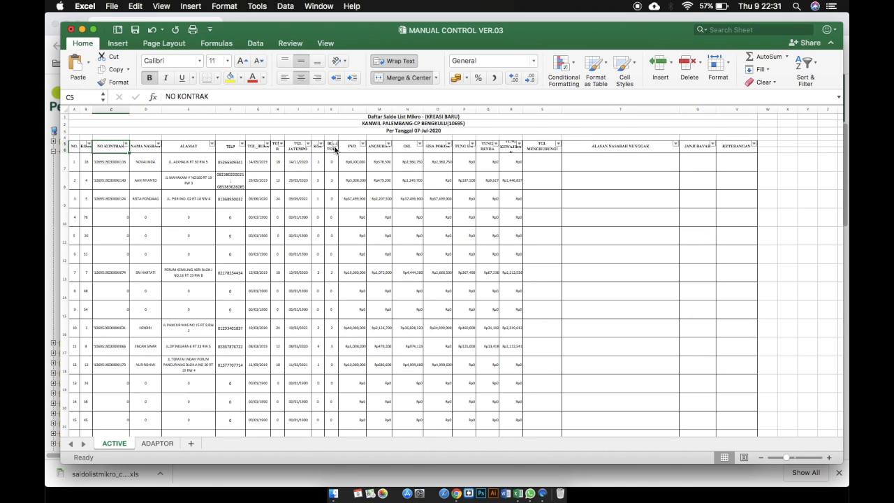
scroll(334, 148, "right", 4)
scroll(198, 161, "left", 4)
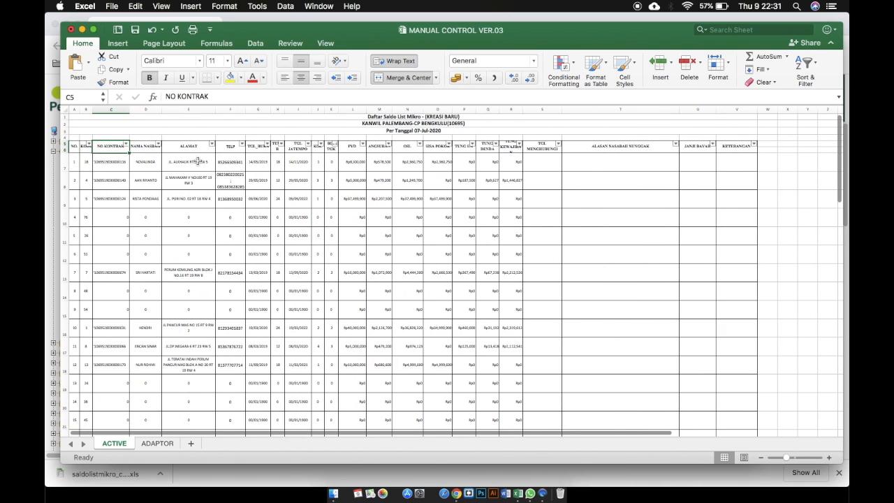
left_click(89, 145)
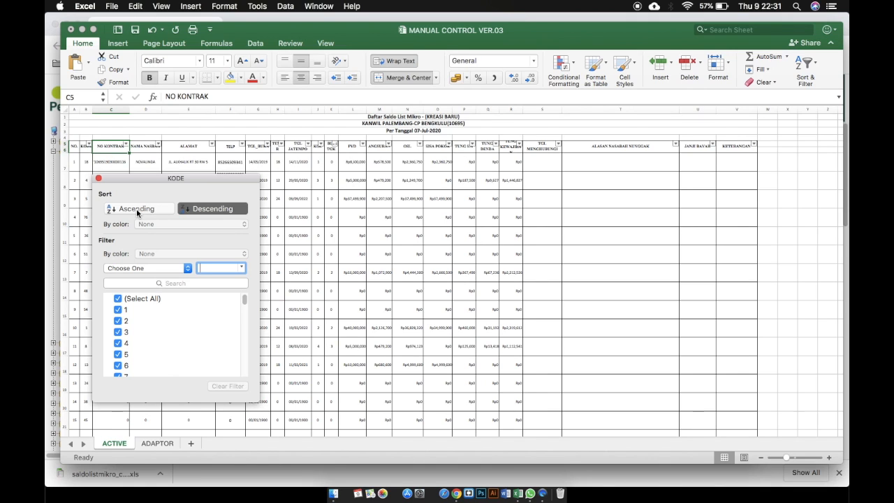
left_click(136, 209)
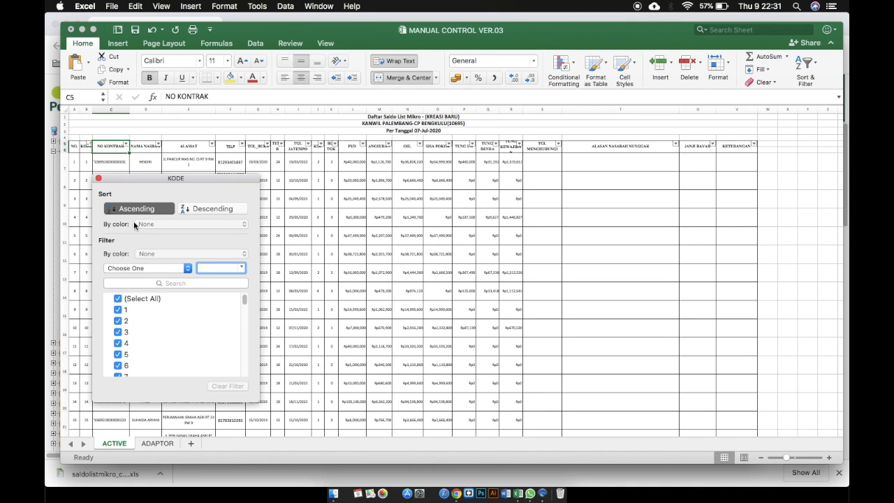
left_click(609, 230)
- Compare the last filled record on the ACTIVE sheet with its row on the ADAPTOR sheet, including the customer-name cell's formula
scroll(92, 216, "down", 5)
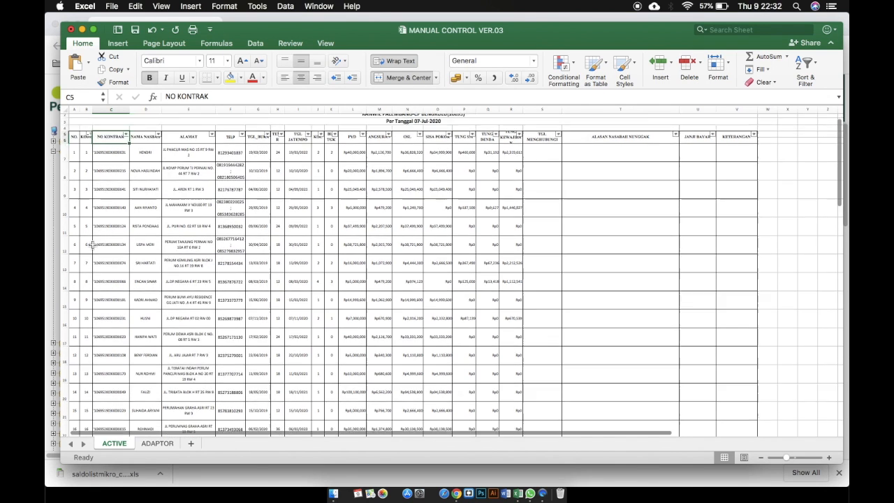
scroll(90, 281, "down", 5)
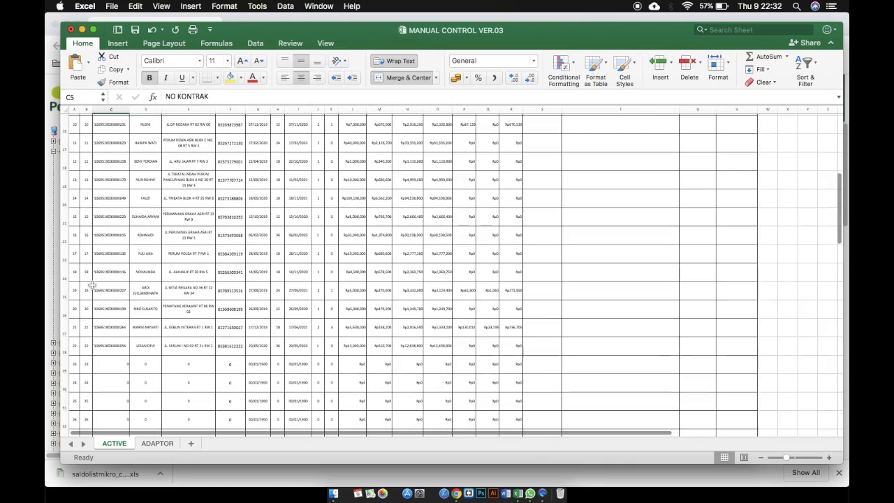
scroll(95, 300, "up", 5)
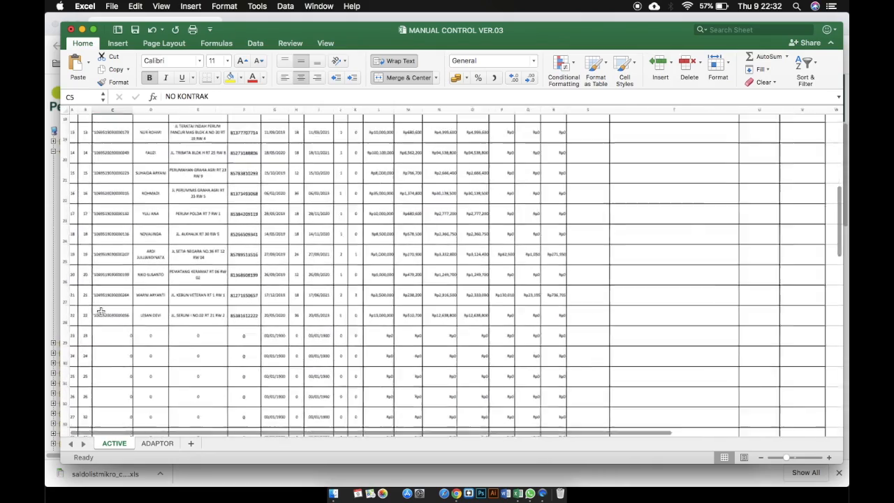
scroll(101, 311, "up", 3)
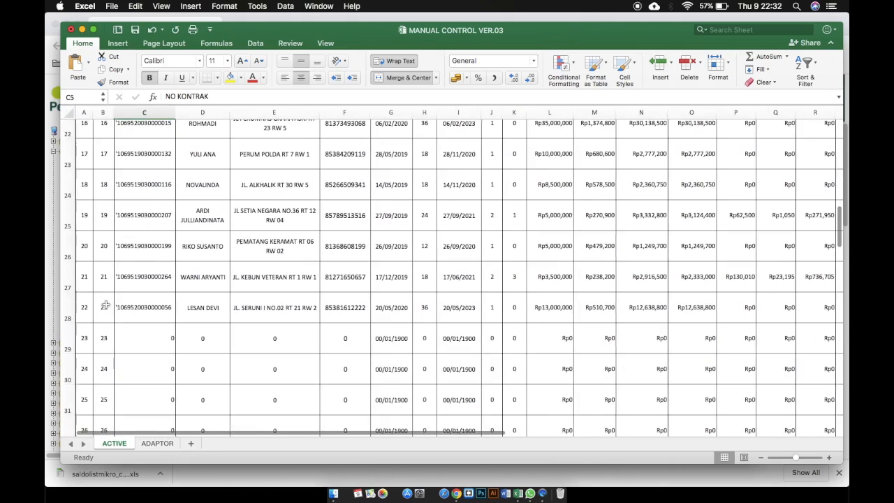
left_click(157, 445)
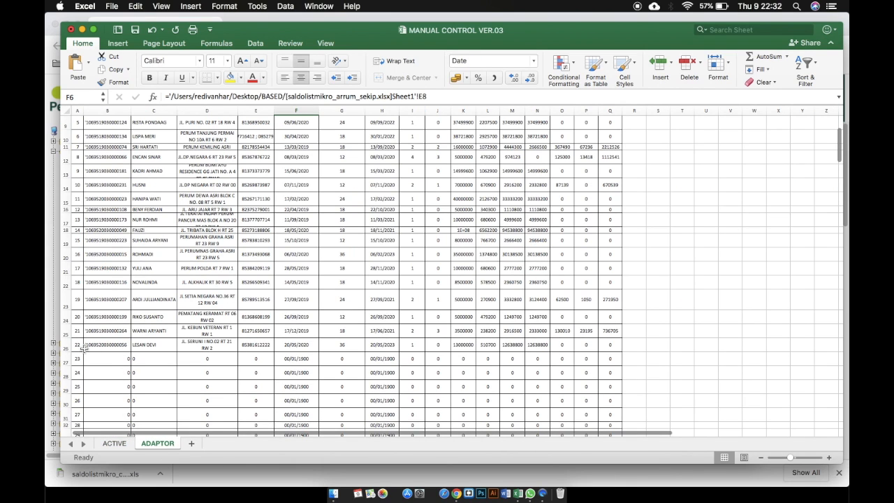
left_click(153, 345)
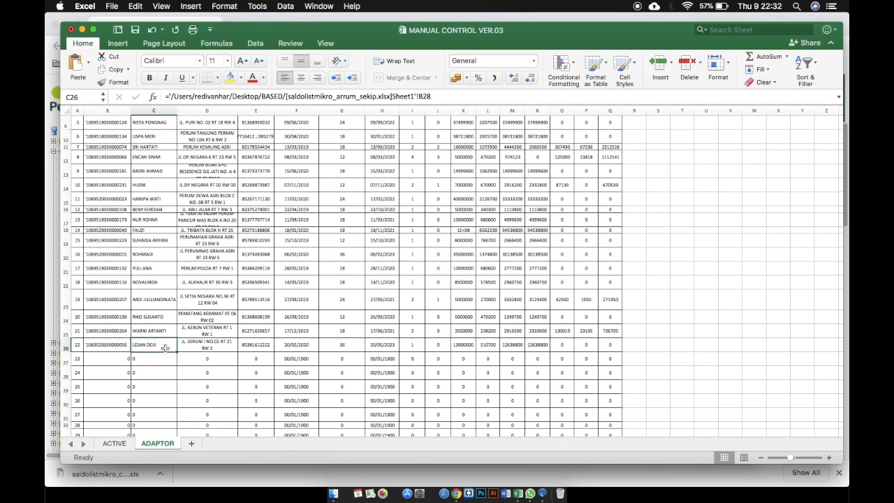
left_click(114, 443)
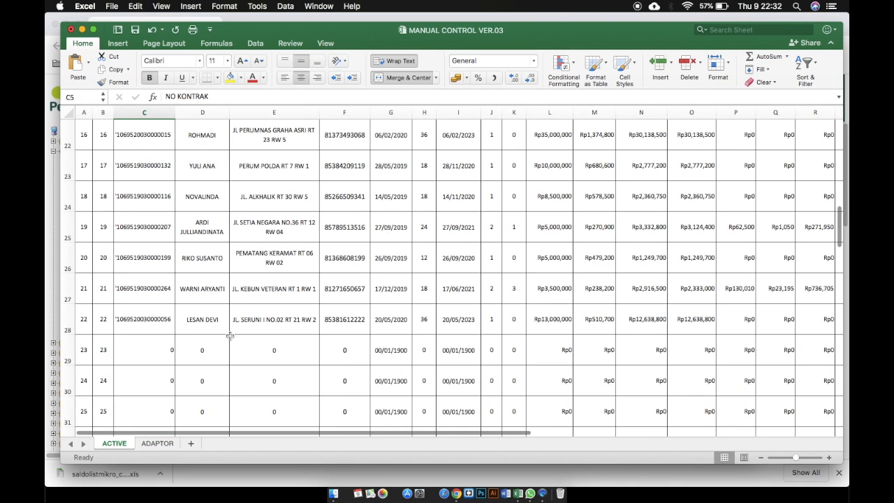
left_click(216, 320)
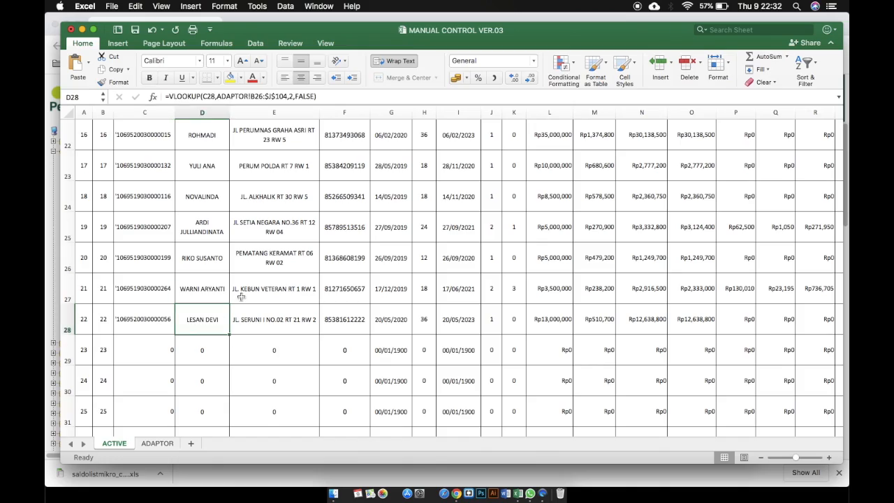
scroll(248, 297, "down", 4)
scroll(250, 293, "down", 4)
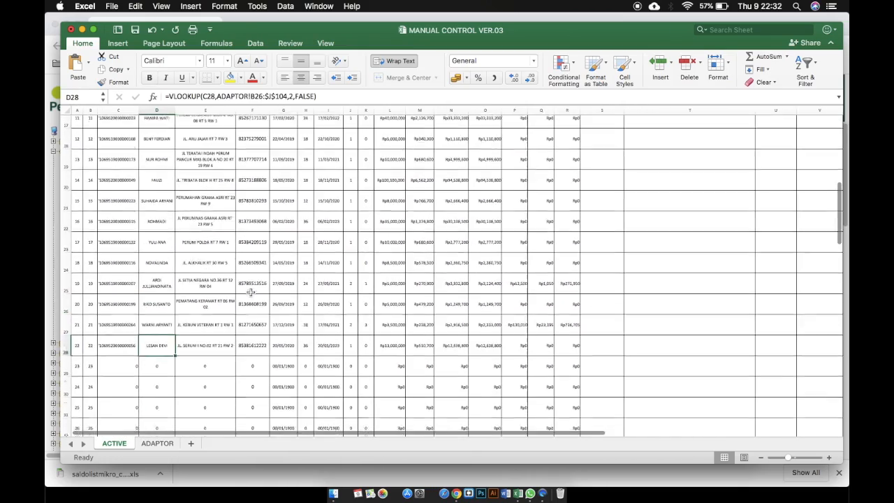
scroll(201, 334, "down", 1)
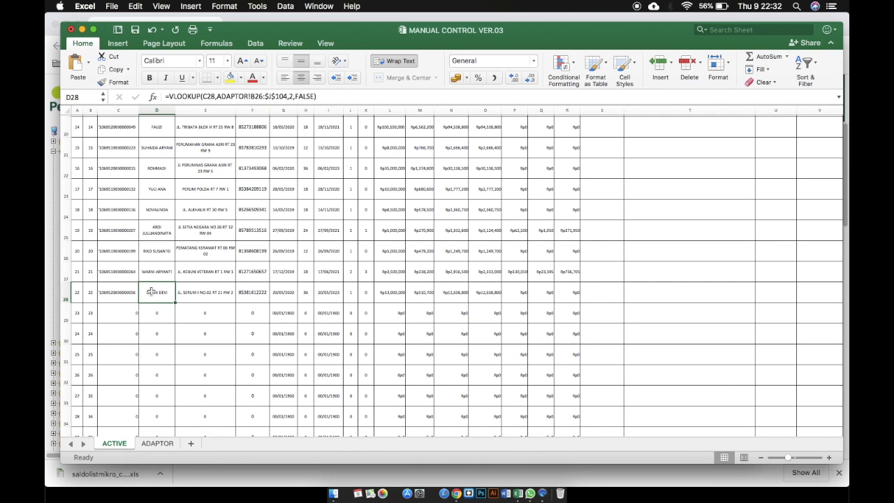
- Delete the ACTIVE sheet's rows without customer data, rows 29 to 57
left_click_drag(65, 313, 80, 345)
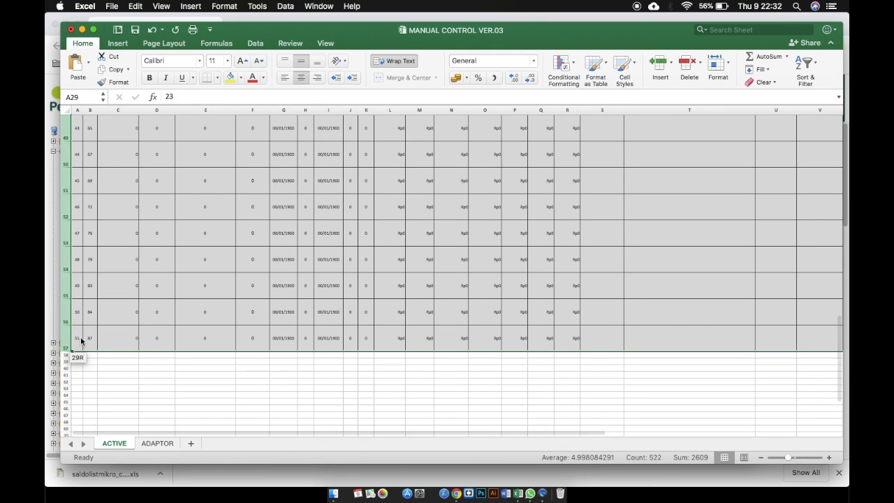
right_click(66, 306)
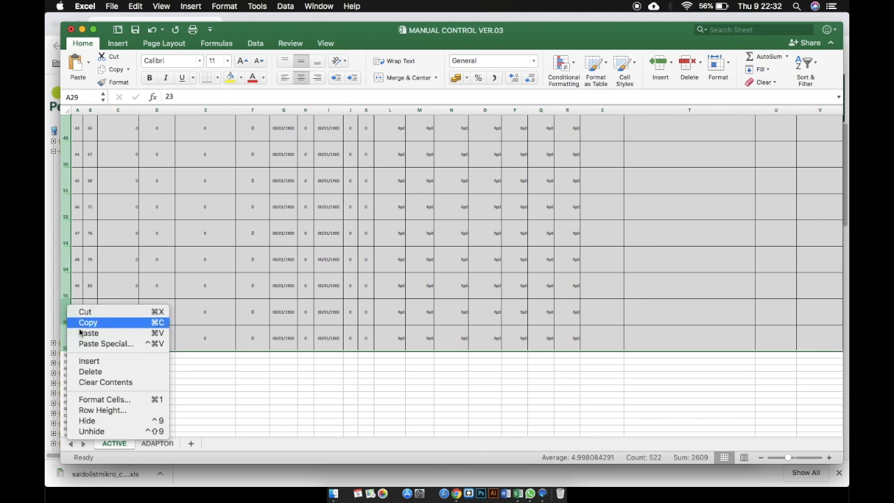
left_click(89, 369)
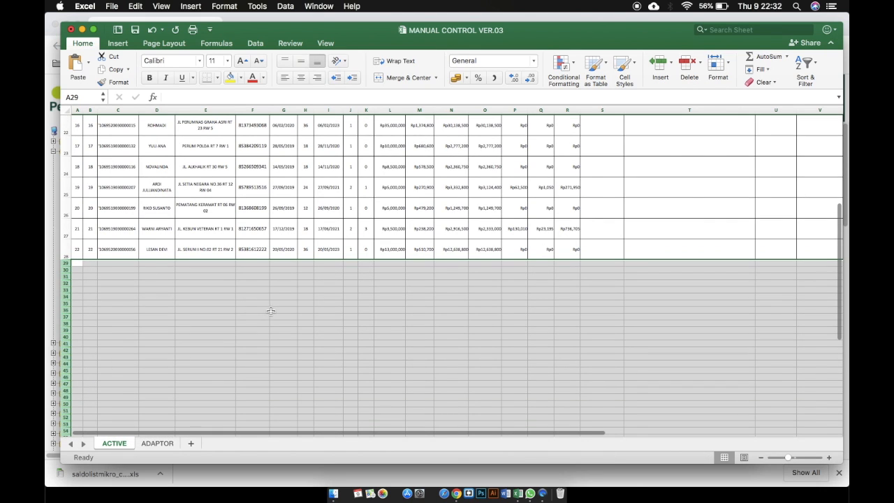
left_click(245, 320)
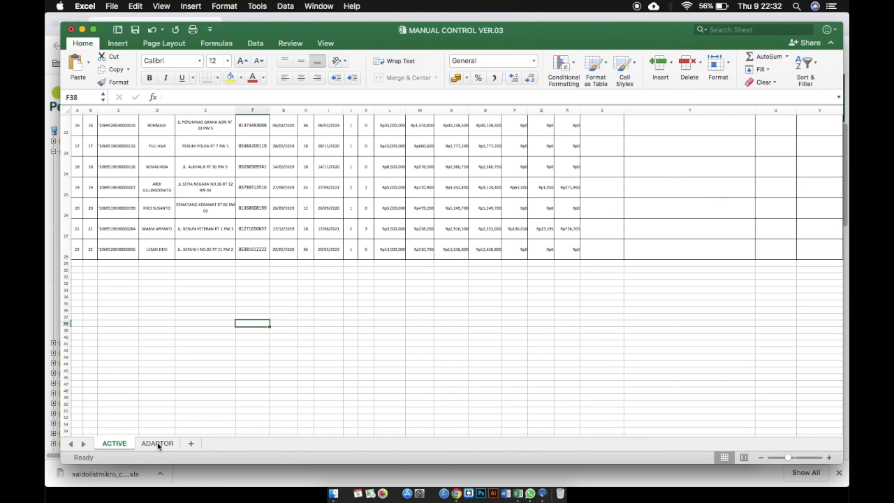
- Check where the ADAPTOR sheet's filled records end, and delete the last four customer records on the ACTIVE sheet, rows 25 to 28
left_click(157, 443)
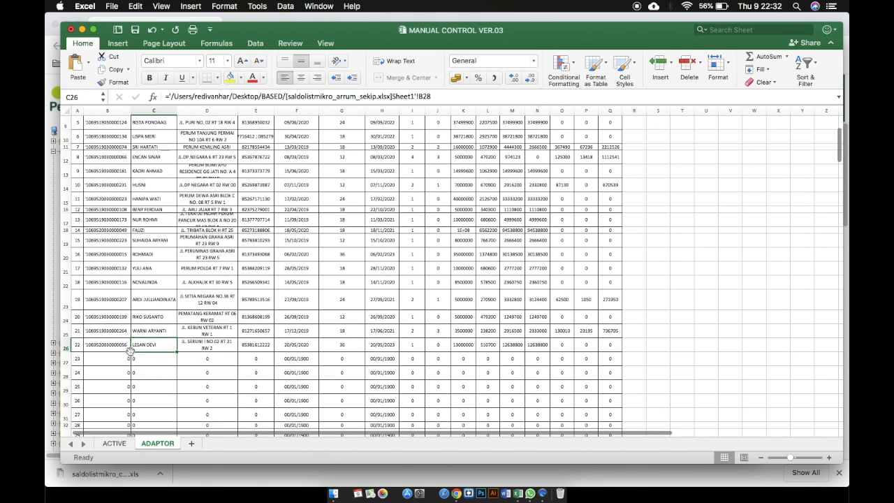
left_click(116, 443)
left_click_drag(65, 188, 65, 249)
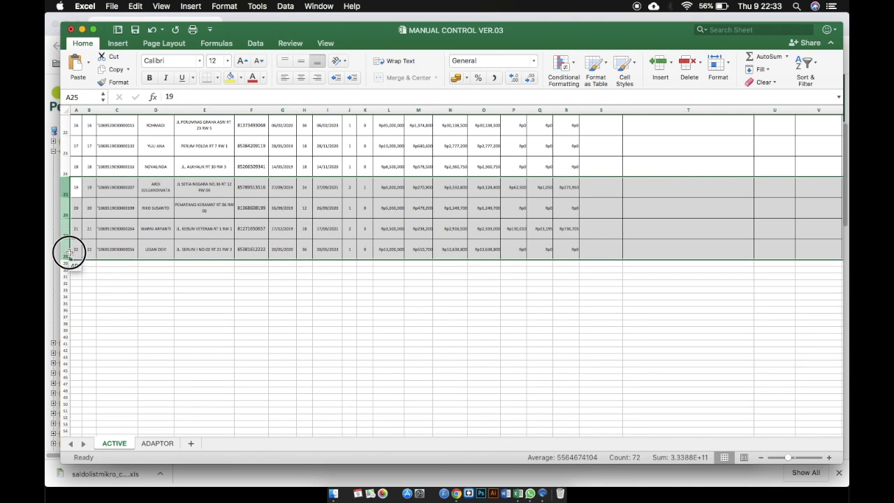
right_click(65, 219)
left_click(90, 284)
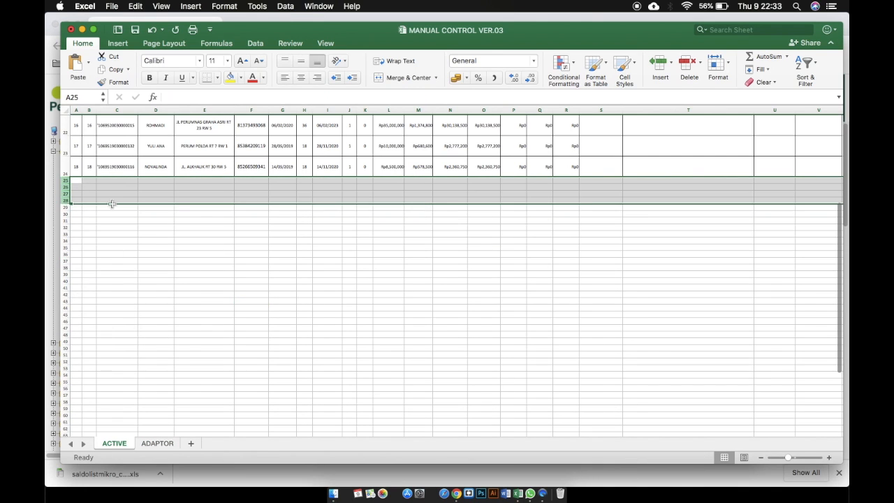
left_click(188, 263)
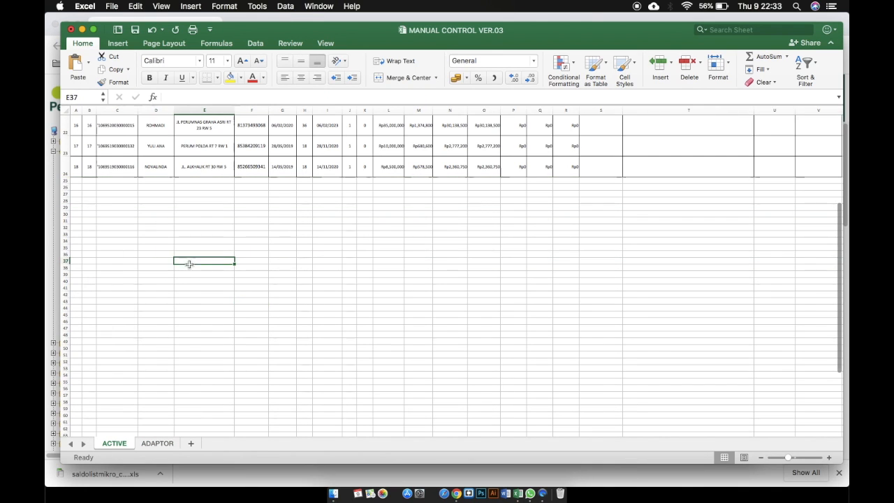
- Compare the end of the ACTIVE list with the ADAPTOR sheet's records and review the KODE column from its first to last code
left_click(157, 444)
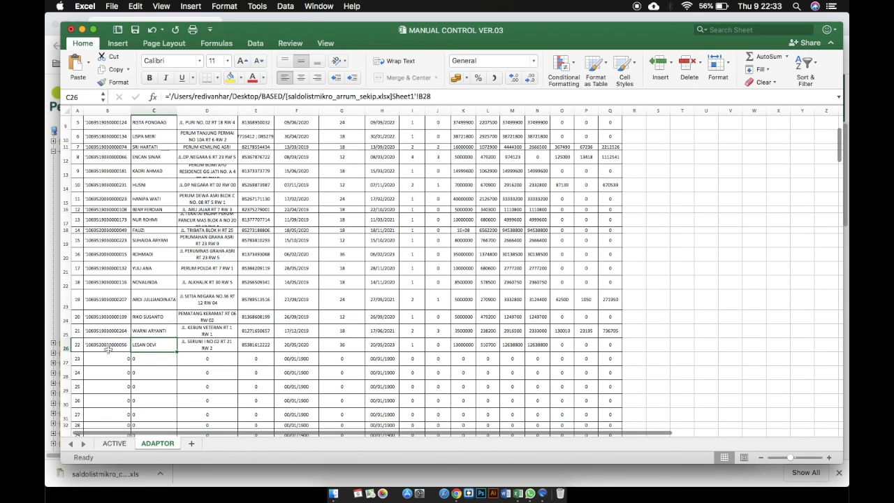
left_click(112, 445)
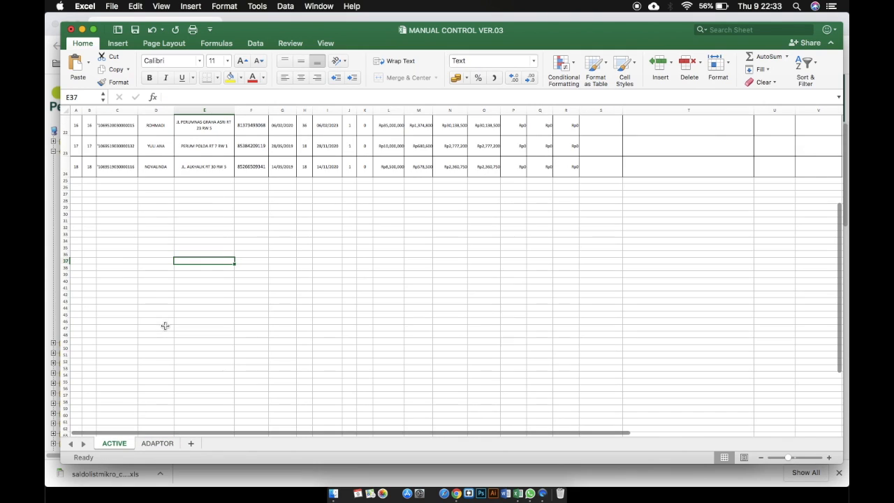
scroll(209, 280, "up", 1)
scroll(377, 268, "up", 2)
scroll(377, 268, "up", 3)
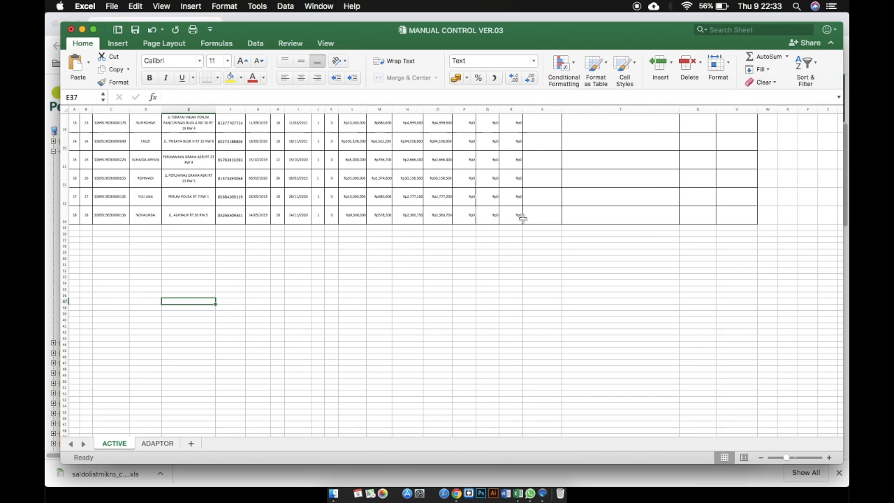
left_click(86, 217)
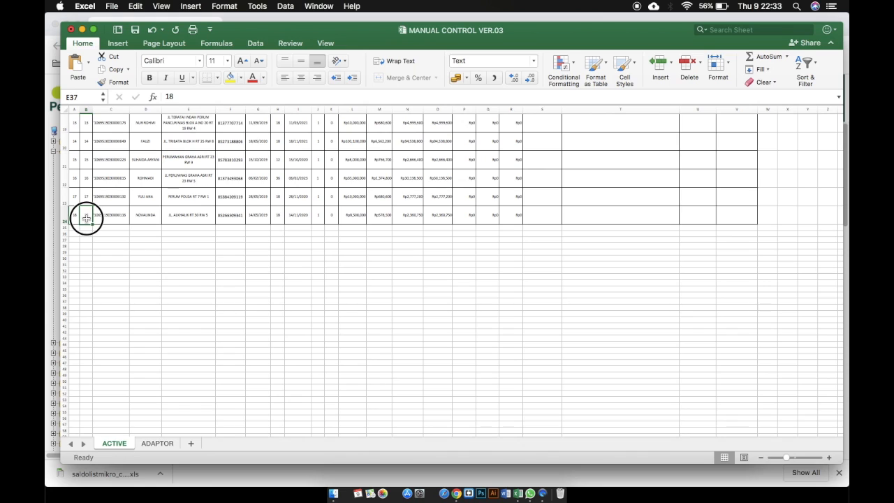
scroll(86, 218, "up", 3)
scroll(86, 217, "up", 3)
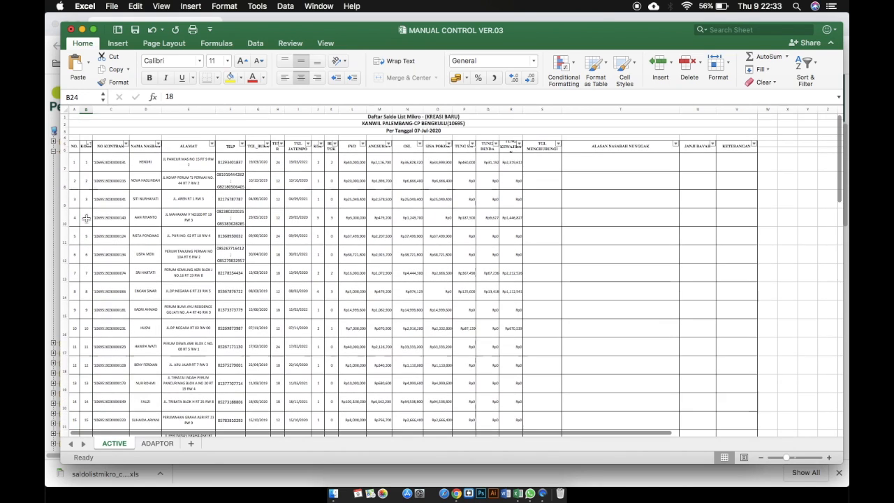
scroll(87, 231, "down", 5)
scroll(88, 238, "down", 2)
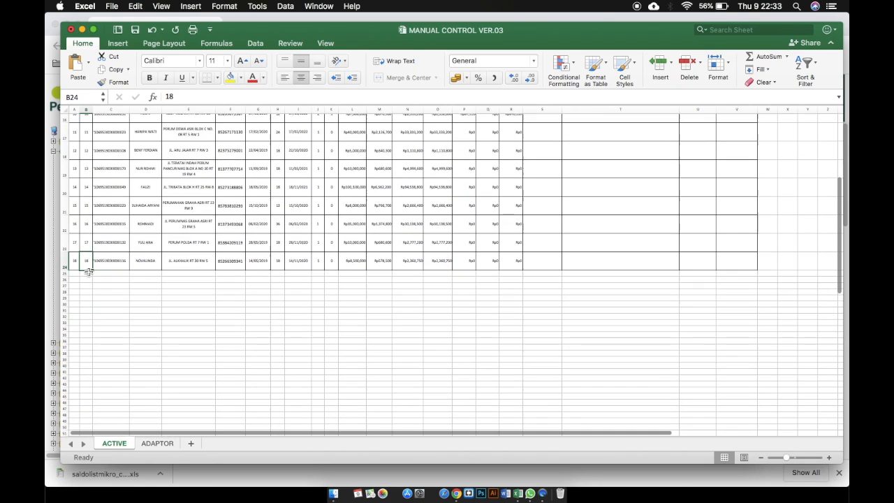
- Try filling the last ACTIVE record from the KODE column through KETERANGAN down to row 28, and undo the fill
left_click_drag(81, 260, 738, 264)
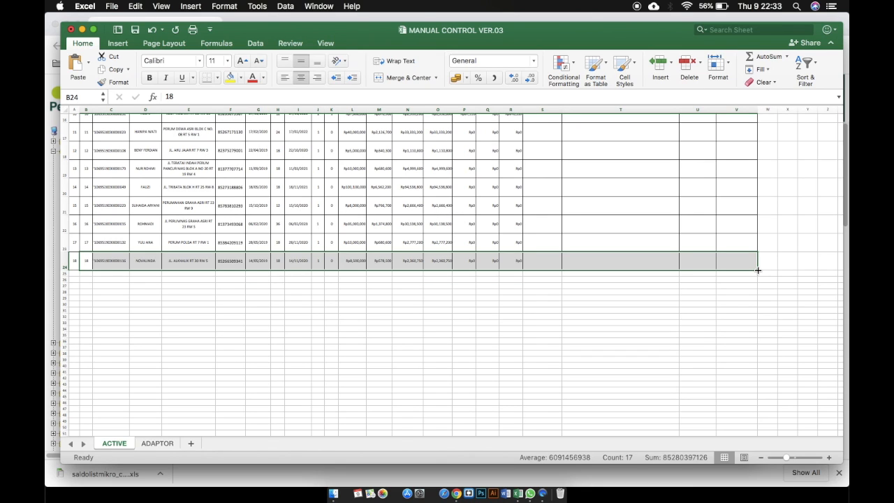
left_click(758, 270)
left_click_drag(758, 271, 757, 298)
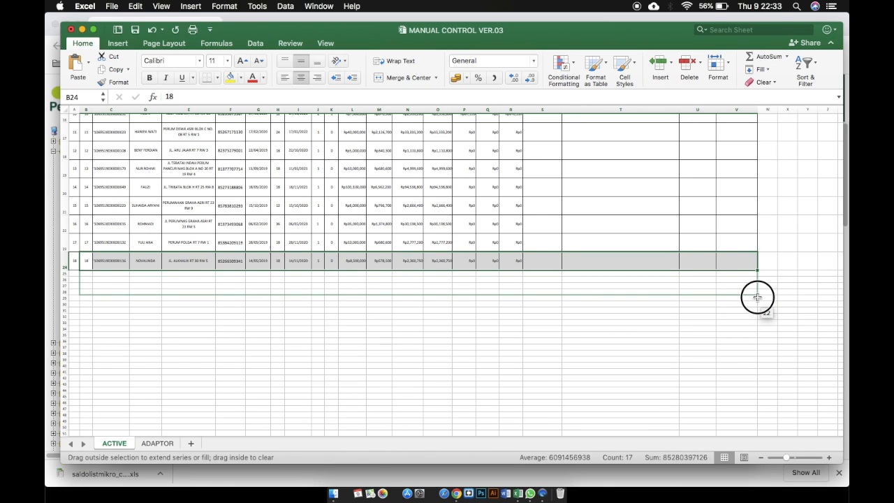
left_click_drag(757, 298, 757, 298)
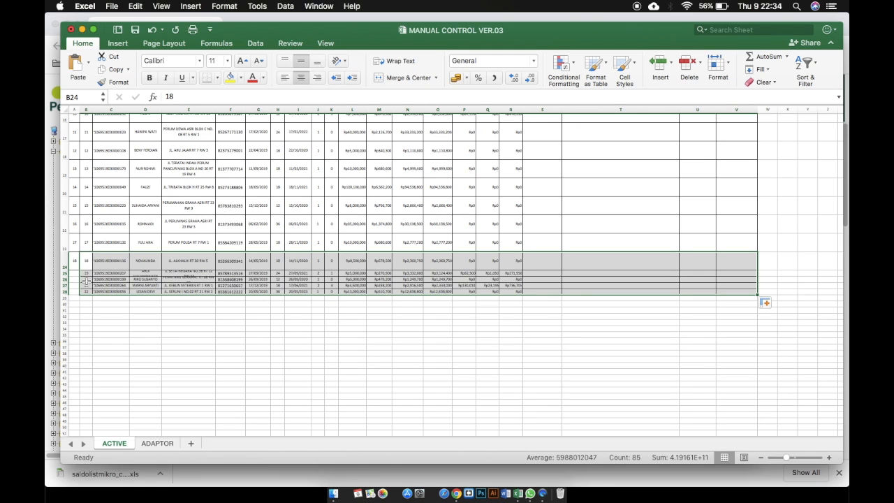
left_click(103, 327)
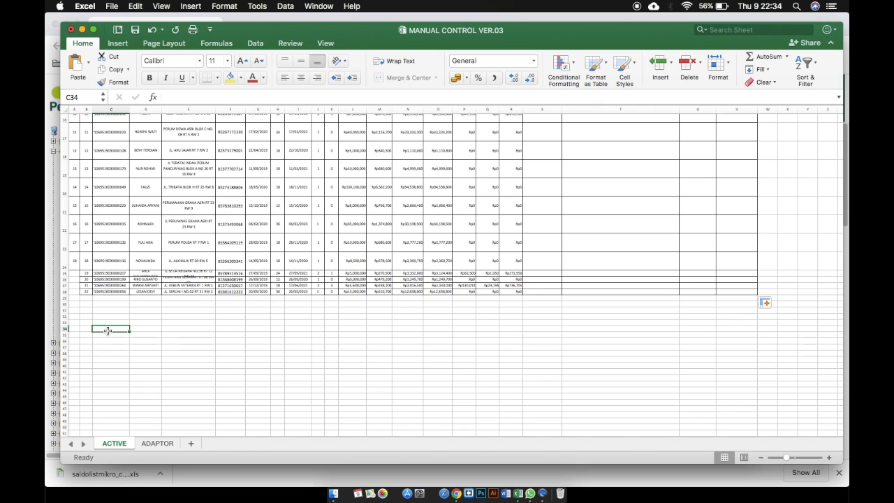
key("super+z")
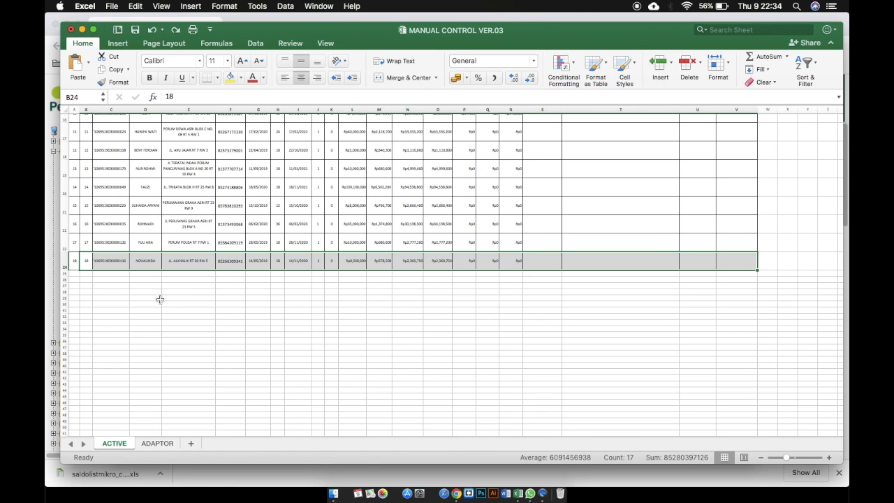
left_click(101, 321)
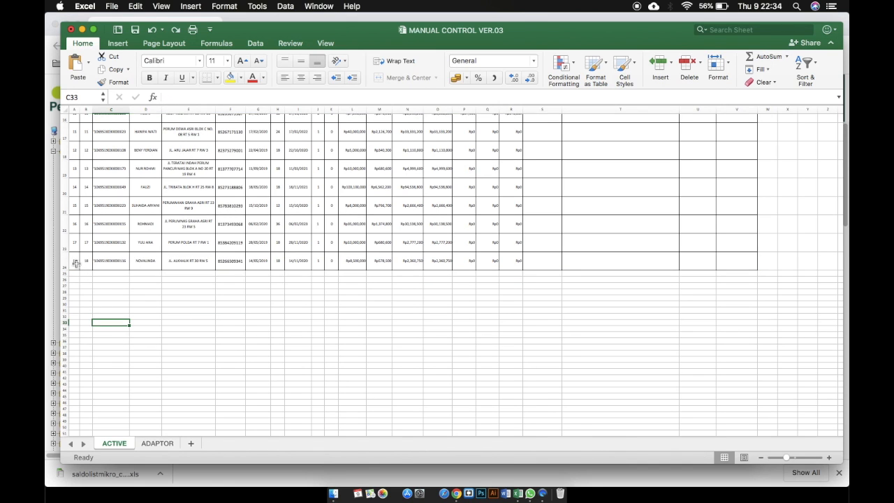
- Try filling the entire last ACTIVE record, including its NO. cell, down to row 28, and undo the fill
left_click(75, 260)
scroll(75, 265, "up", 5)
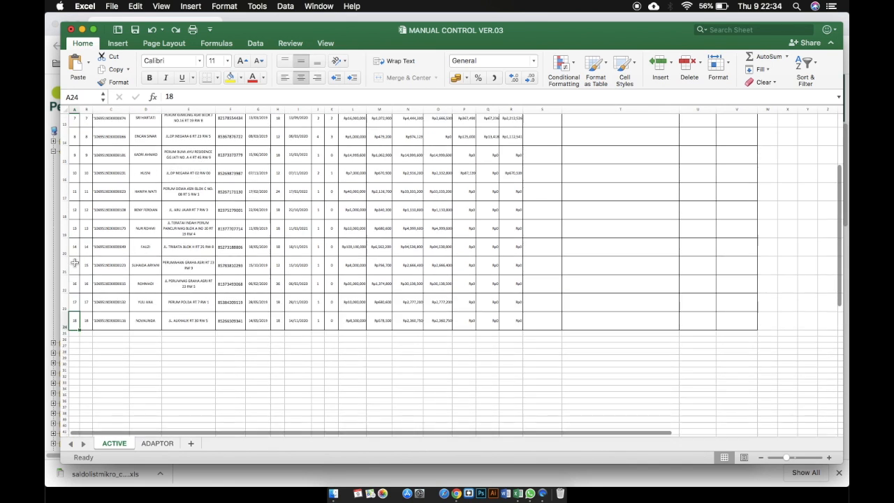
scroll(78, 284, "down", 3)
left_click_drag(74, 316, 760, 339)
scroll(757, 315, "down", 1)
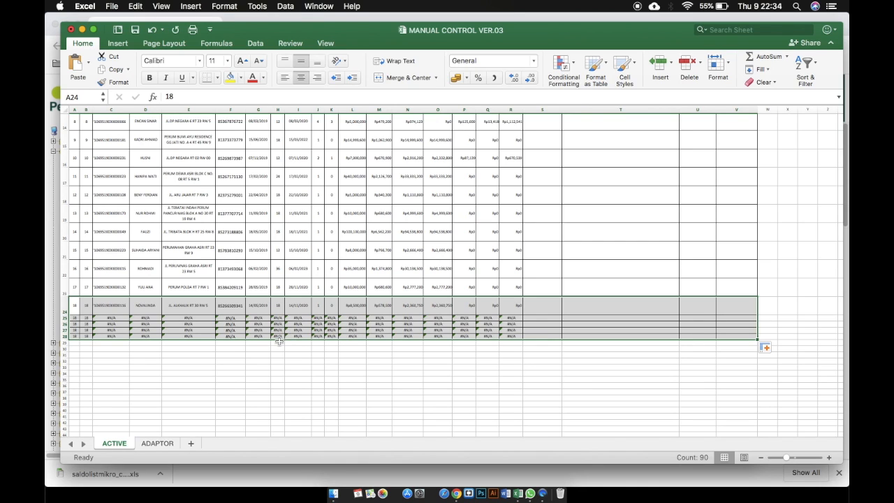
key("super+z")
left_click(115, 348)
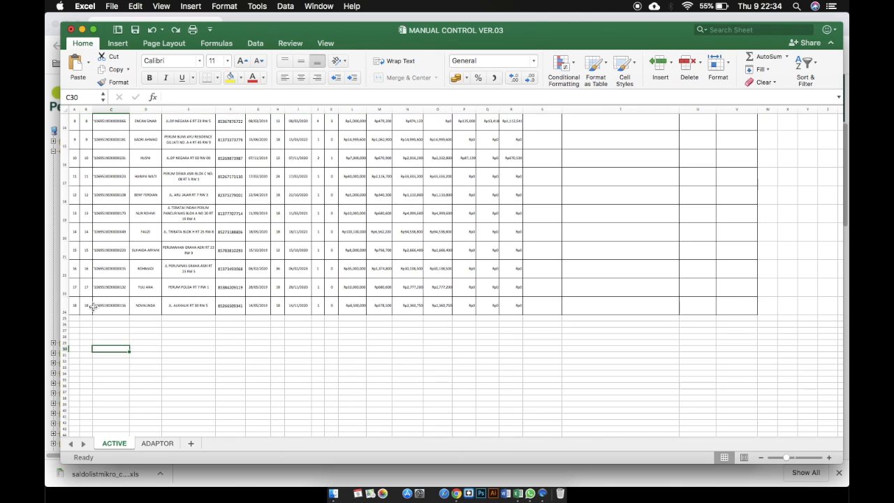
- Fill the last ACTIVE record from KODE through KETERANGAN, cells B24 to V24, down to row 28 and check the ADAPTOR sheet's last record
left_click_drag(114, 305, 505, 310)
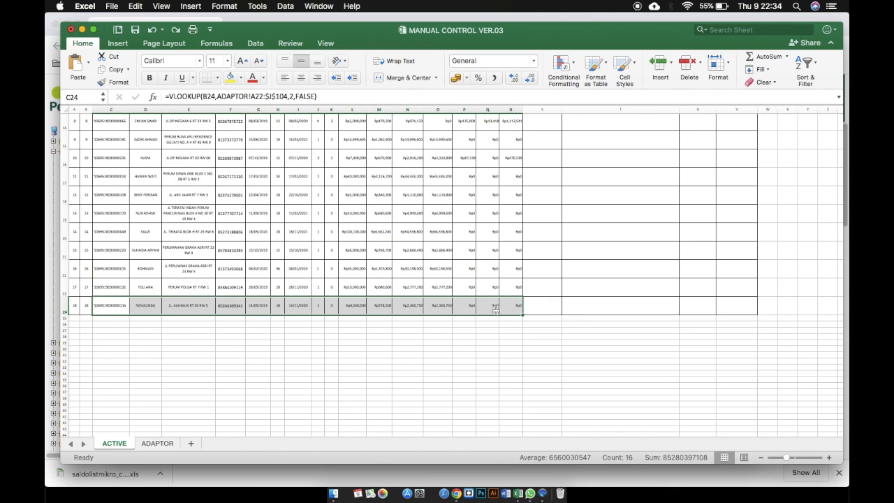
left_click(85, 308)
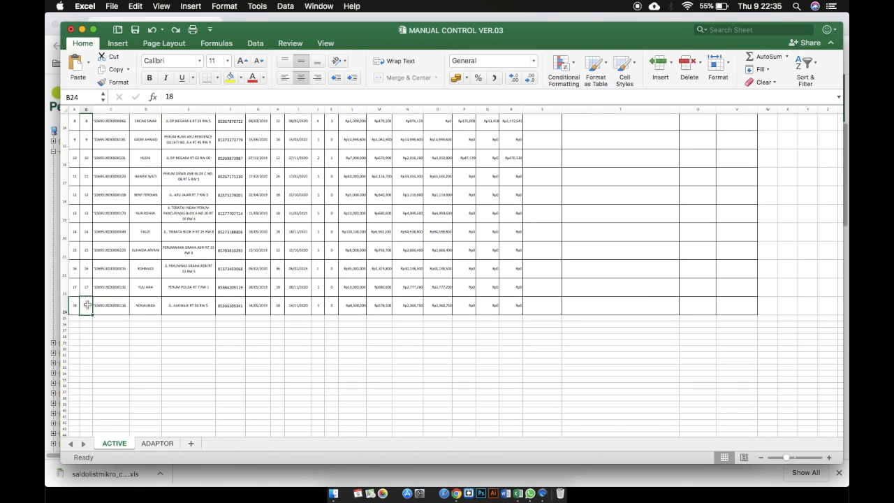
left_click_drag(86, 305, 747, 305)
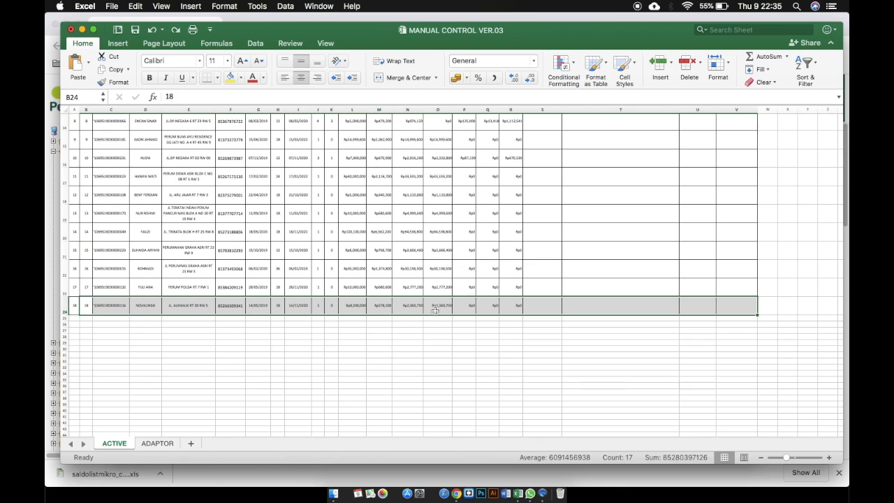
left_click_drag(758, 315, 754, 341)
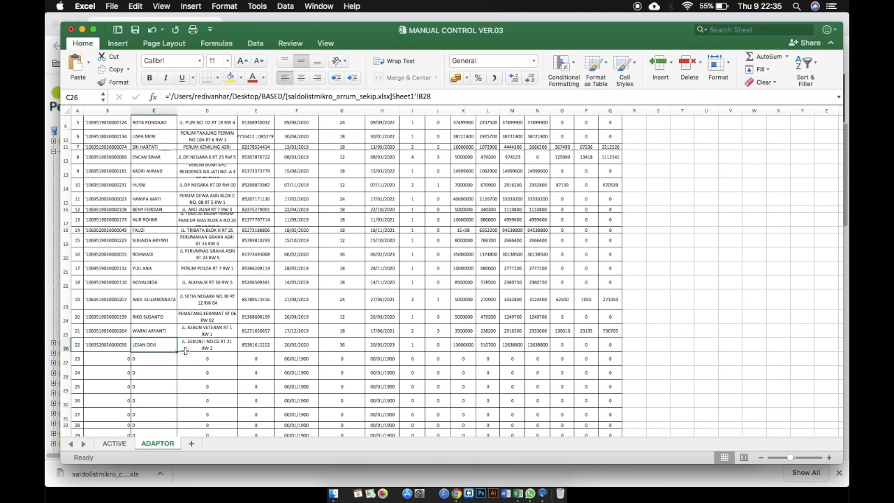
left_click(115, 443)
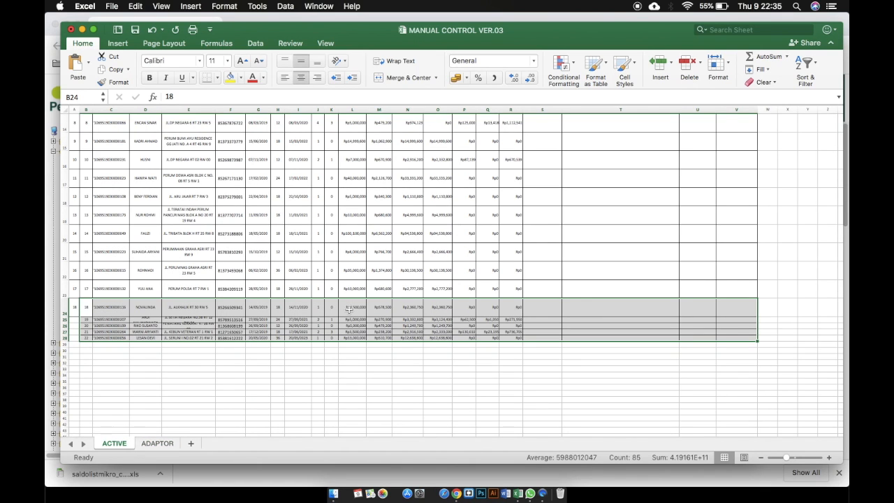
- Increase the row height of records 18 to 22 on the ACTIVE sheet so their text fits
left_click(728, 70)
left_click(742, 97)
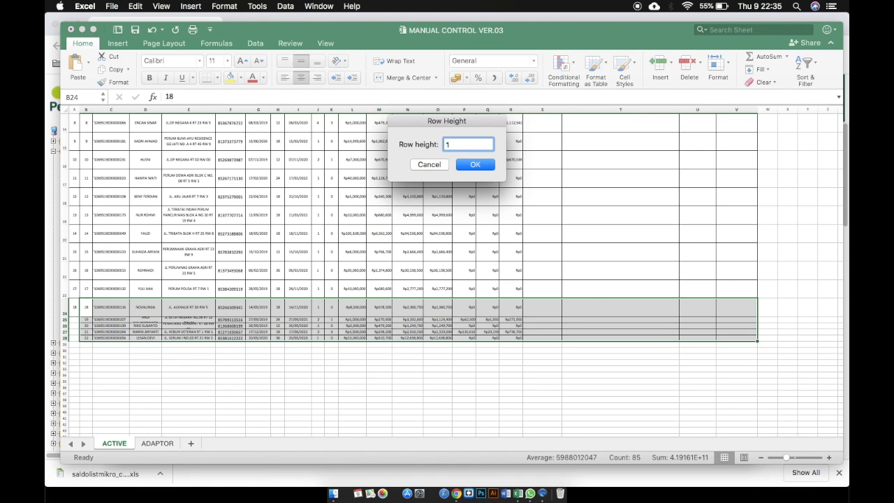
key("Return")
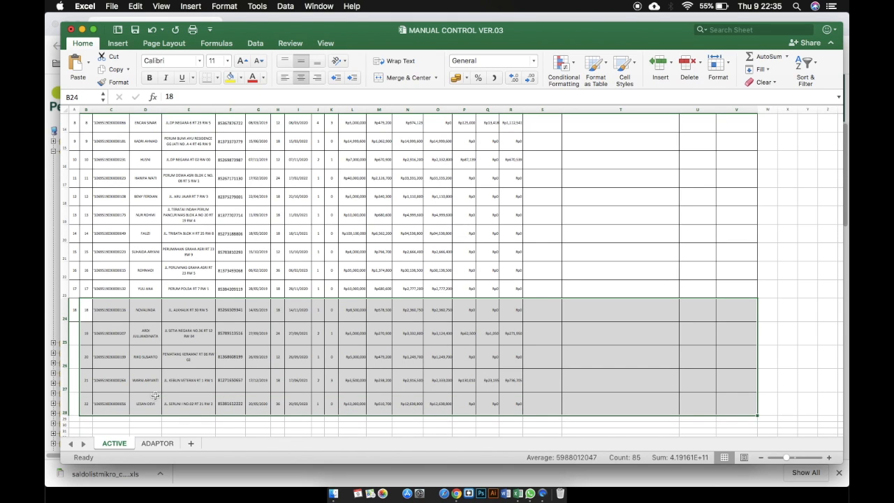
scroll(105, 377, "down", 2)
left_click(145, 336)
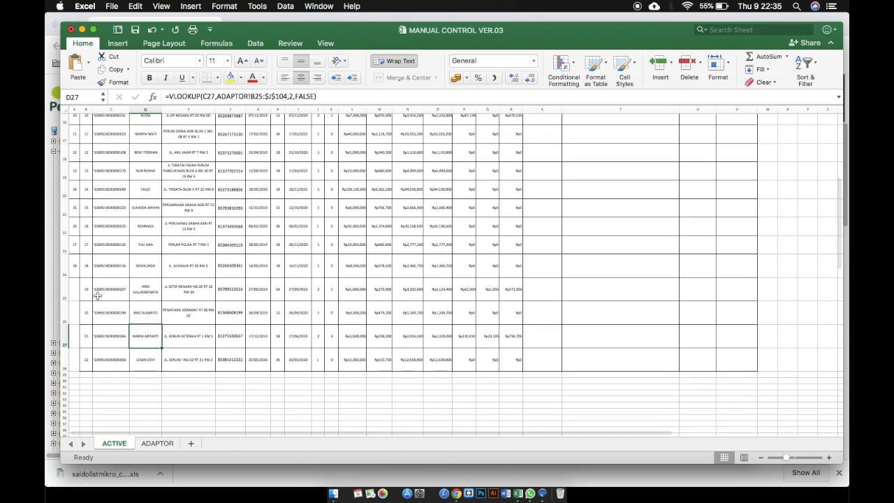
- Continue the NO. column numbering from A24 down to A28 as a series from 18 to 22
left_click(75, 266)
left_click_drag(79, 277, 99, 381)
left_click(99, 381)
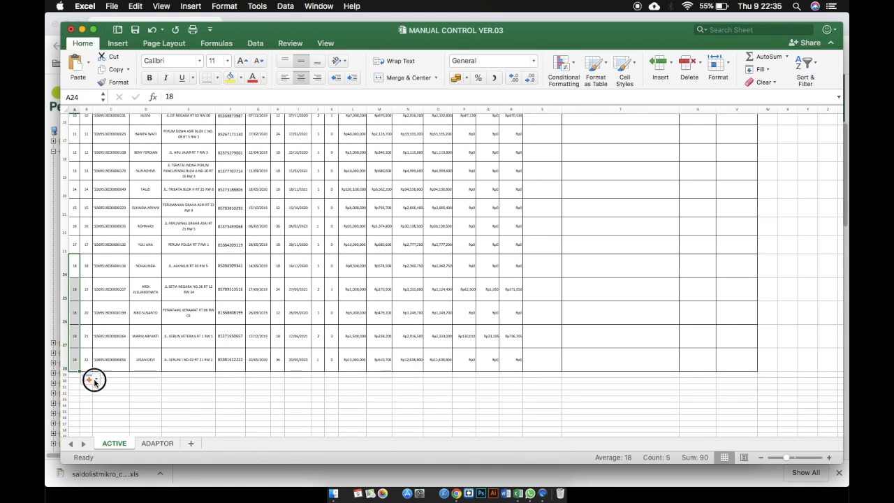
left_click(112, 409)
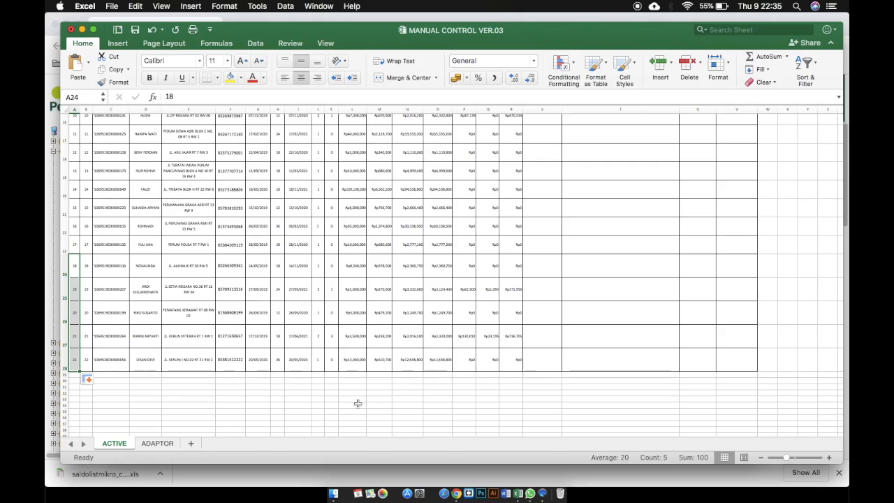
- Hide the KODE column, column B, on the ACTIVE sheet
scroll(353, 404, "up", 3)
scroll(341, 403, "up", 6)
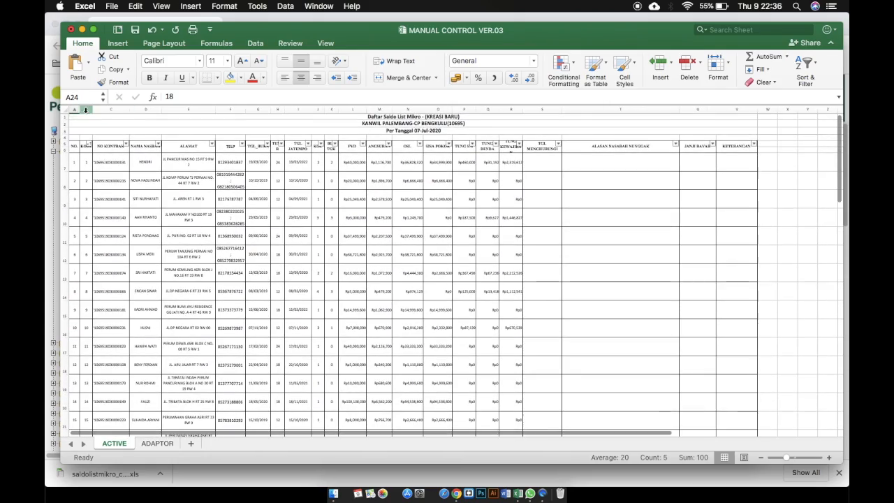
left_click_drag(74, 110, 387, 106)
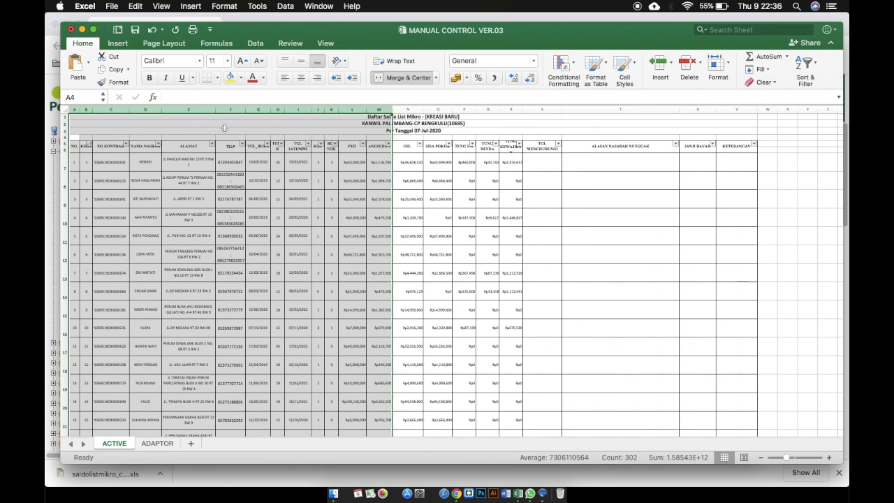
left_click(86, 110)
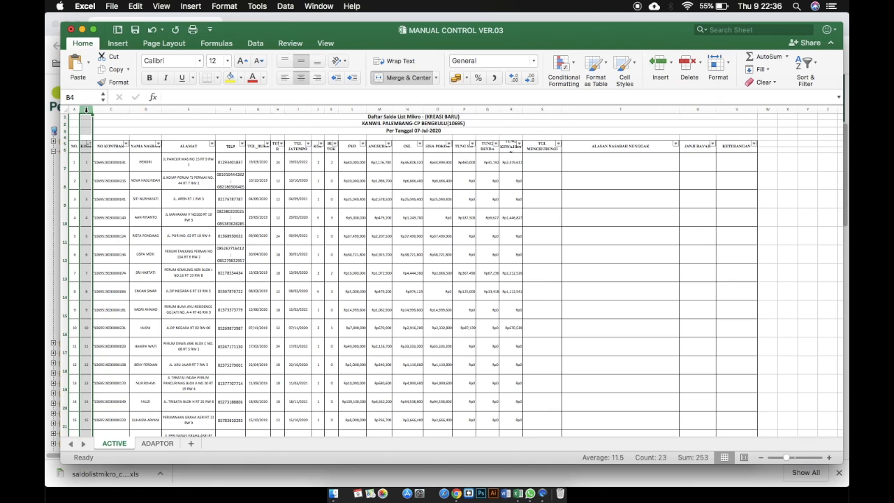
right_click(87, 109)
left_click(87, 111)
right_click(87, 110)
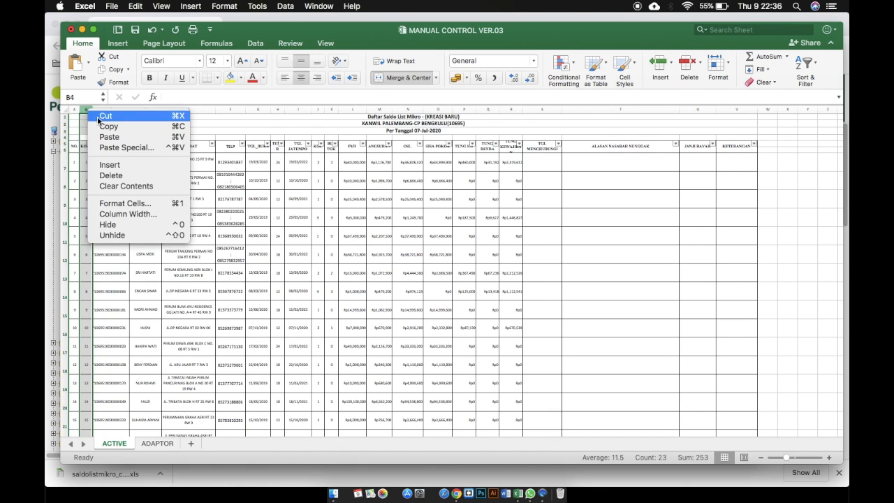
left_click(125, 224)
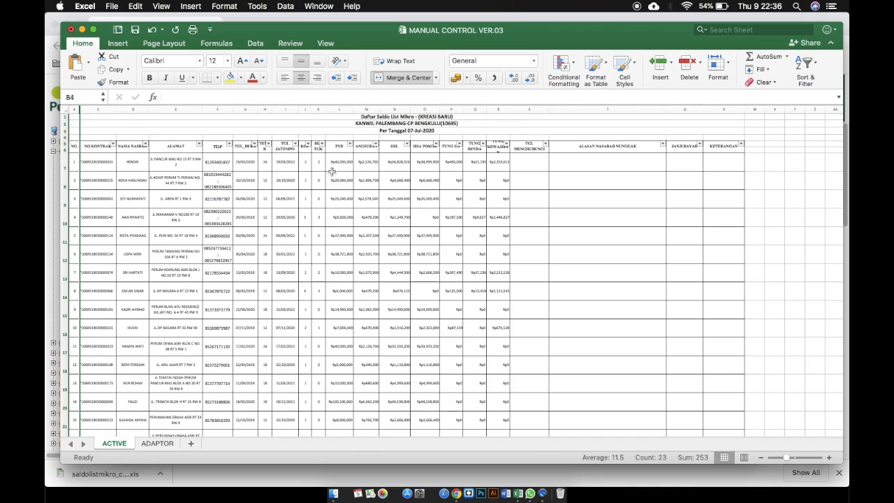
- Sort the ACTIVE records by BLN TGK in descending order and close the filter settings
scroll(325, 146, "up", 5)
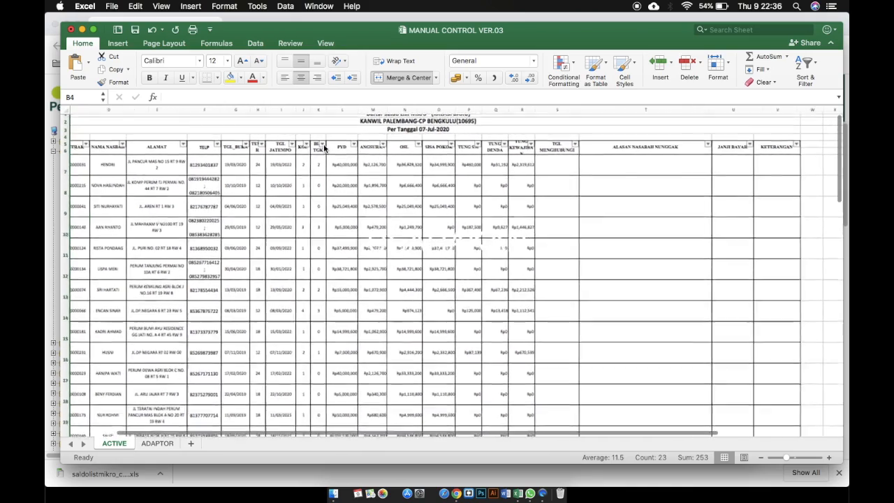
scroll(323, 148, "left", 3)
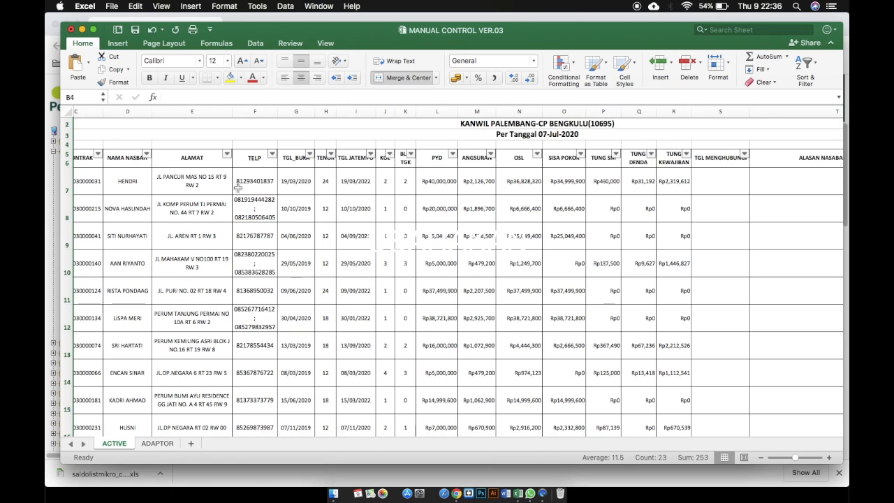
scroll(248, 190, "left", 2)
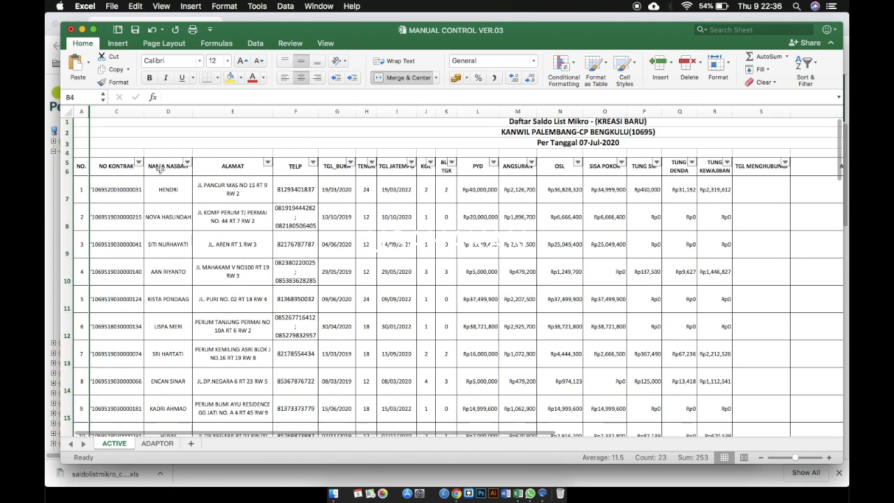
scroll(293, 174, "right", 1)
scroll(306, 176, "right", 4)
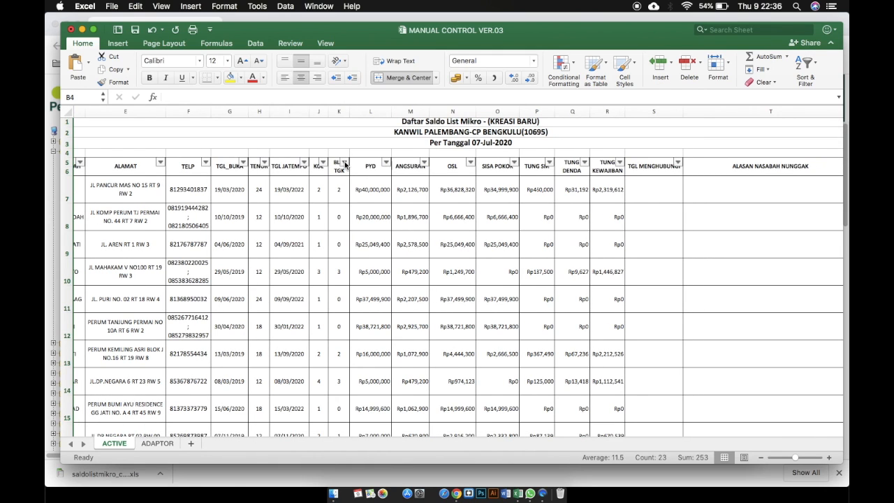
left_click(345, 163)
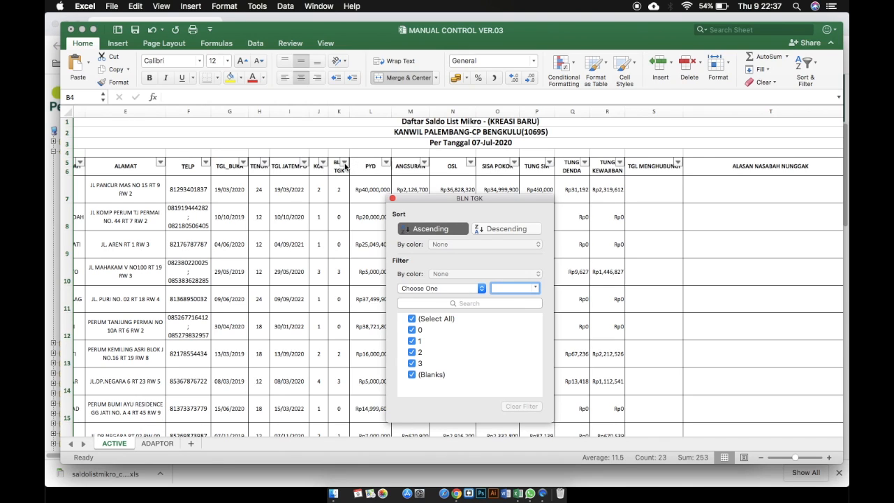
left_click(502, 229)
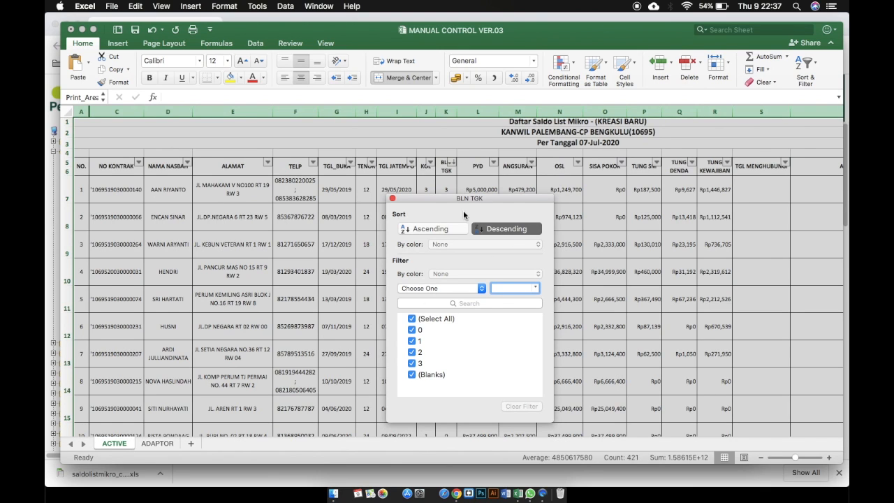
left_click(392, 200)
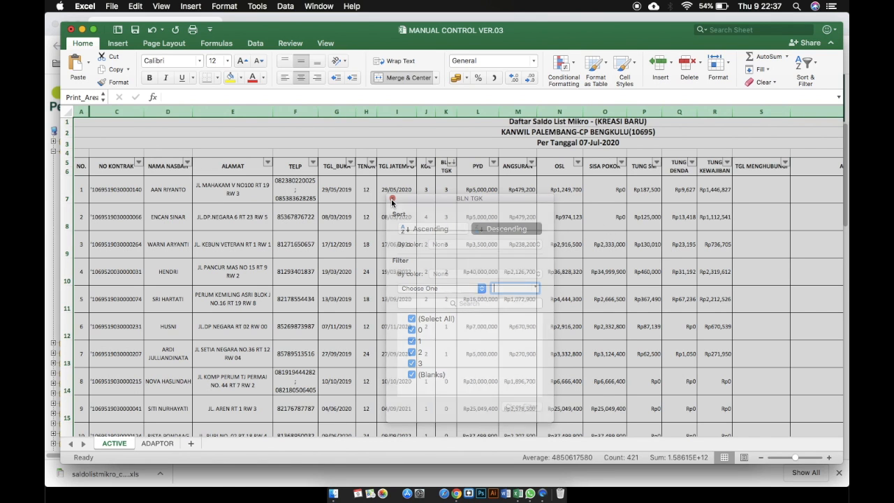
- Check the order of the BLN TGK values from K7 down through the sorted ACTIVE records
left_click(448, 190)
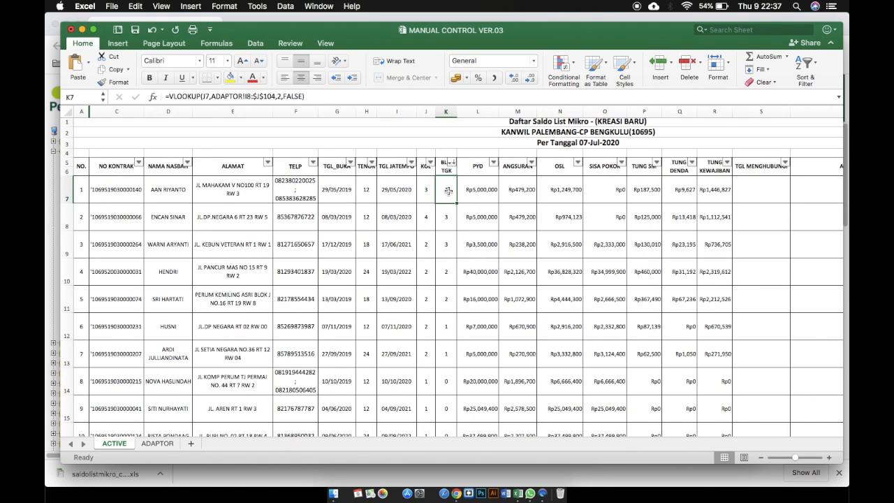
scroll(448, 190, "down", 2)
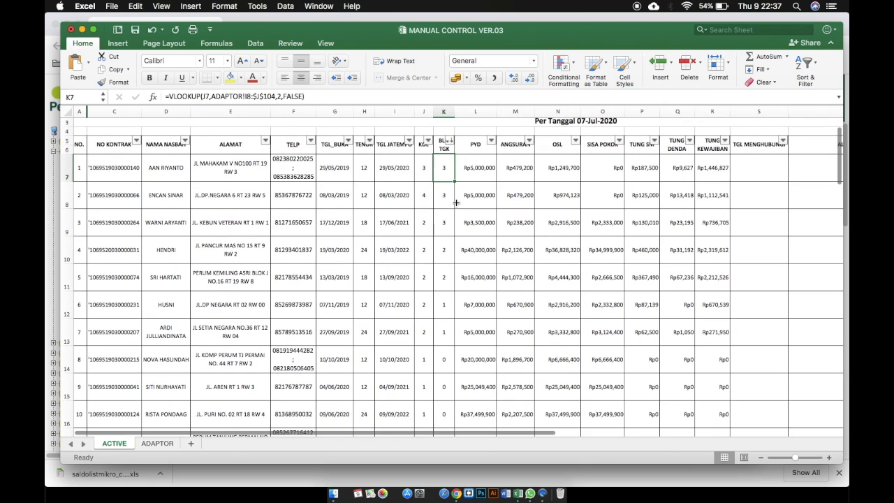
scroll(446, 187, "down", 1)
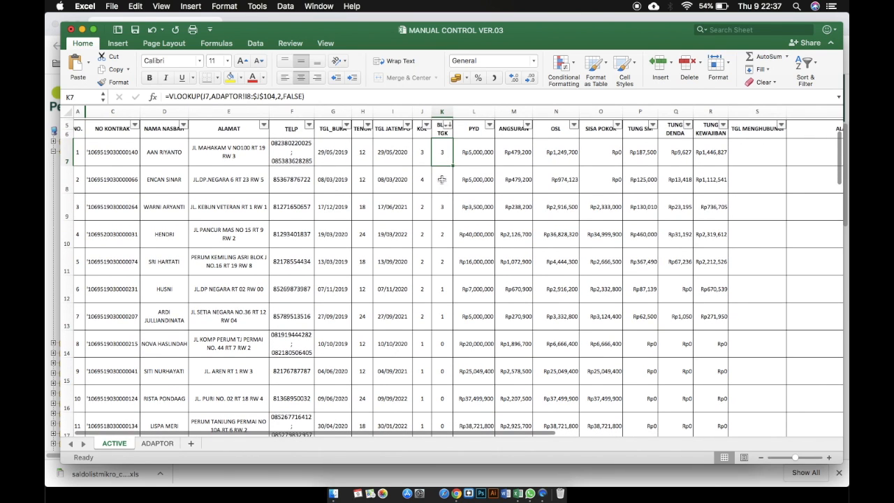
left_click(445, 233)
left_click(442, 287)
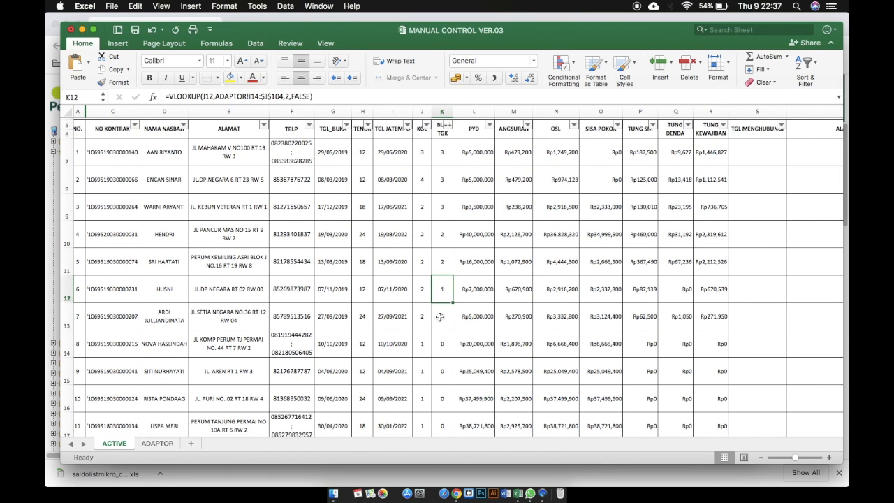
scroll(444, 336, "down", 4)
scroll(447, 346, "down", 4)
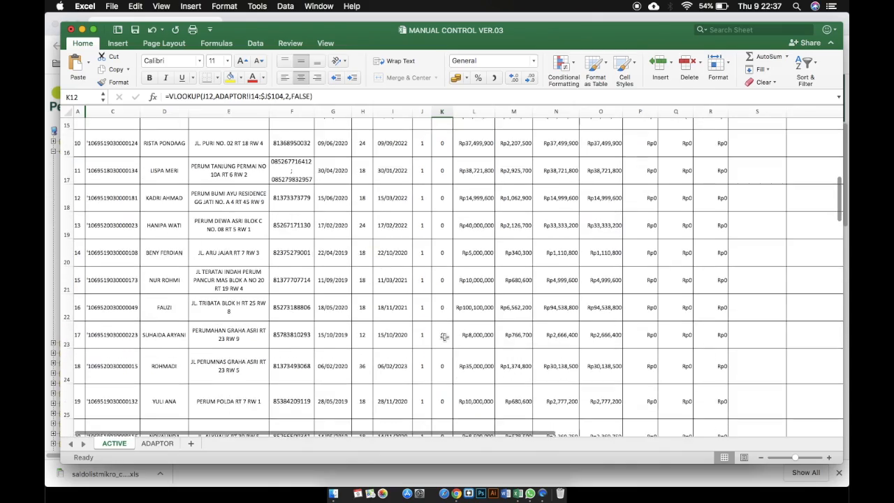
scroll(445, 336, "down", 3)
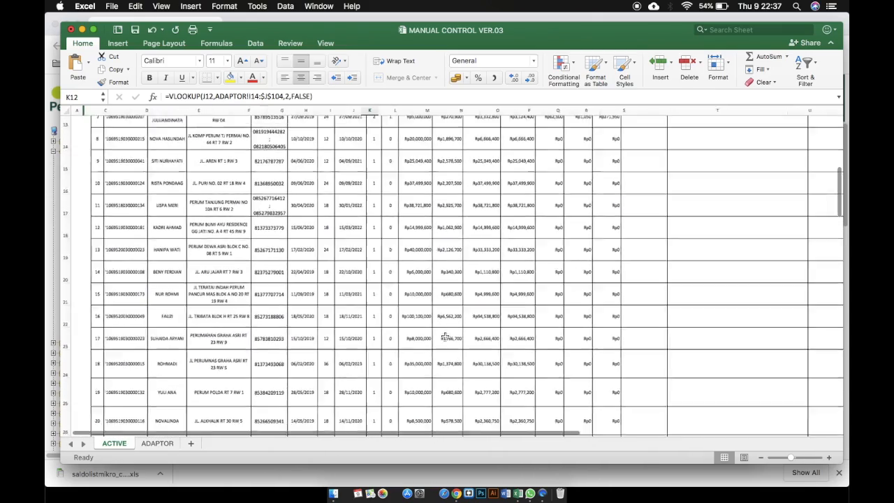
- Review the first record's TGL MENGHUBUNGI, ALASAN NASABAH NUNGGAK and KETERANGAN cells, and look over the rest of the ACTIVE list
scroll(454, 331, "right", 3)
scroll(495, 324, "up", 10)
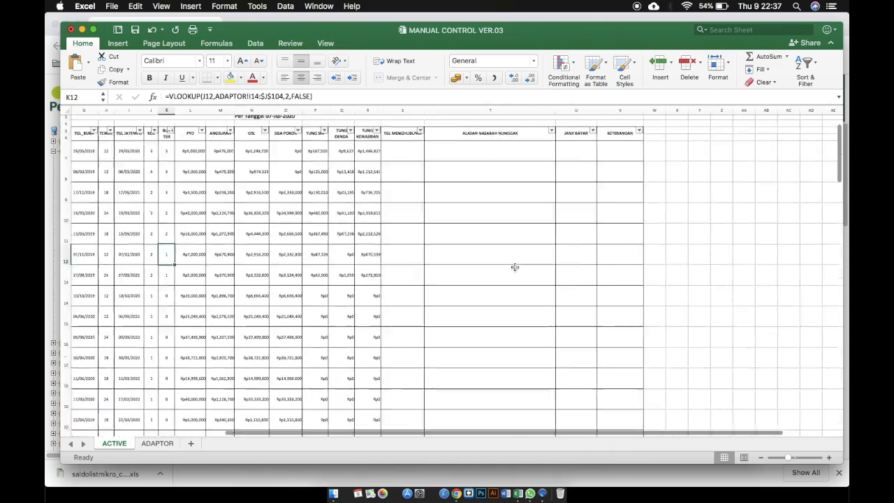
left_click(401, 173)
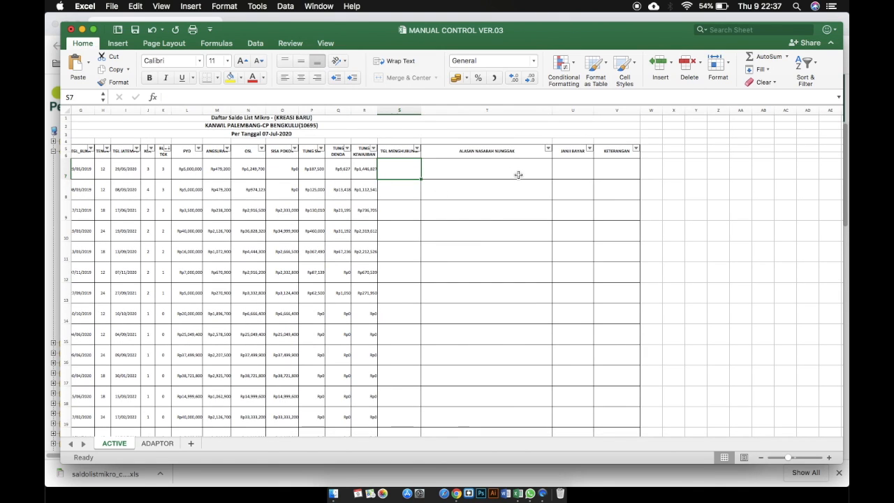
left_click(479, 168)
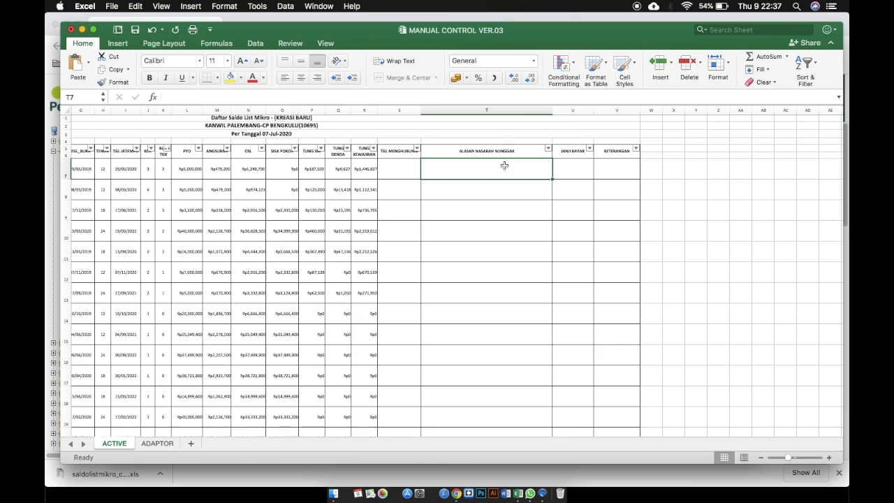
left_click(607, 168)
scroll(557, 168, "left", 5)
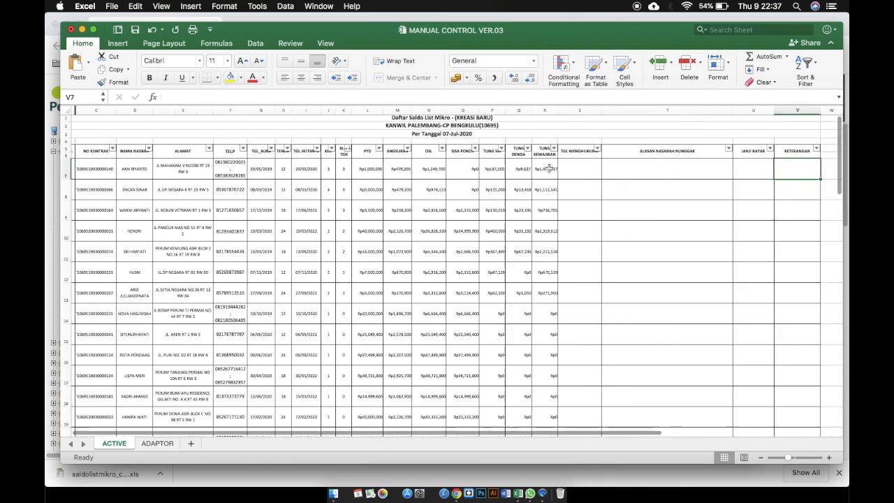
scroll(473, 243, "down", 10)
scroll(471, 249, "up", 10)
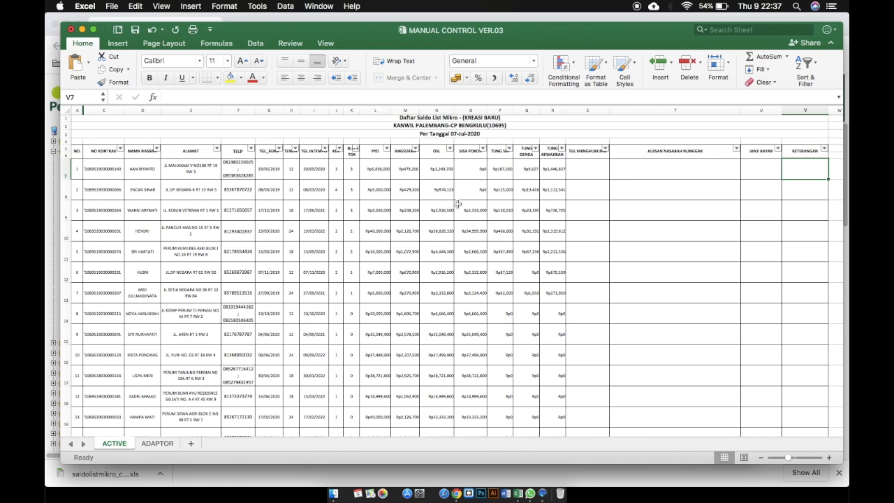
- Try placeholder text in the first record's TGL MENGHUBUNGI, ALASAN NASABAH NUNGGAK, JANJI BAYAR and KETERANGAN cells, and undo the entries
left_click(589, 173)
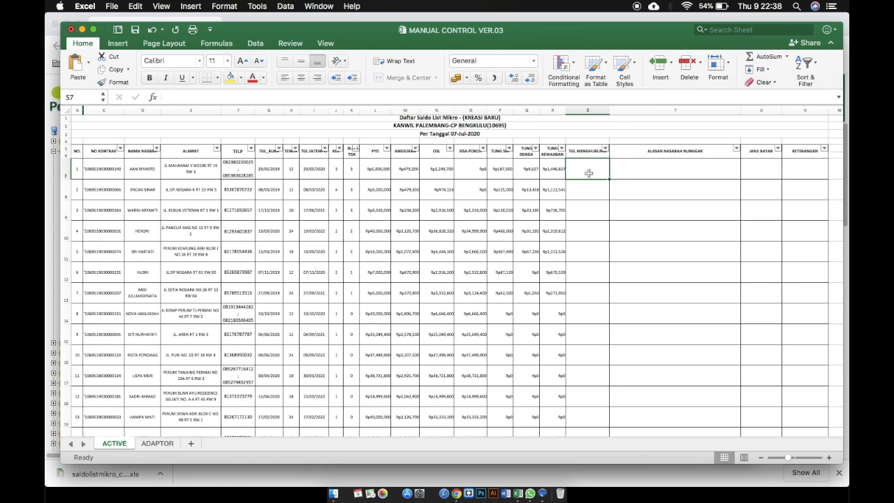
type("adsf")
left_click(647, 174)
type("asdf")
left_click(762, 168)
type("asdf")
left_click(804, 173)
type("asdf")
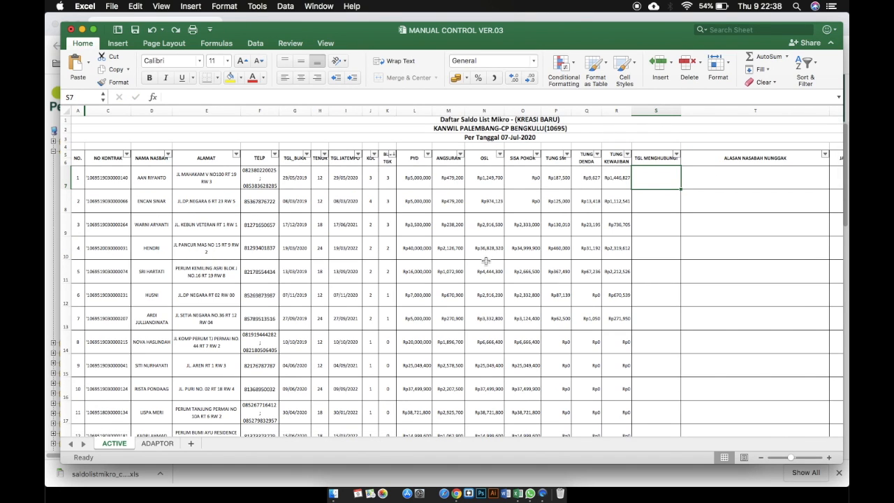
- Open the ACTIVE sheet's print output as a PDF in Preview
scroll(486, 262, "down", 3)
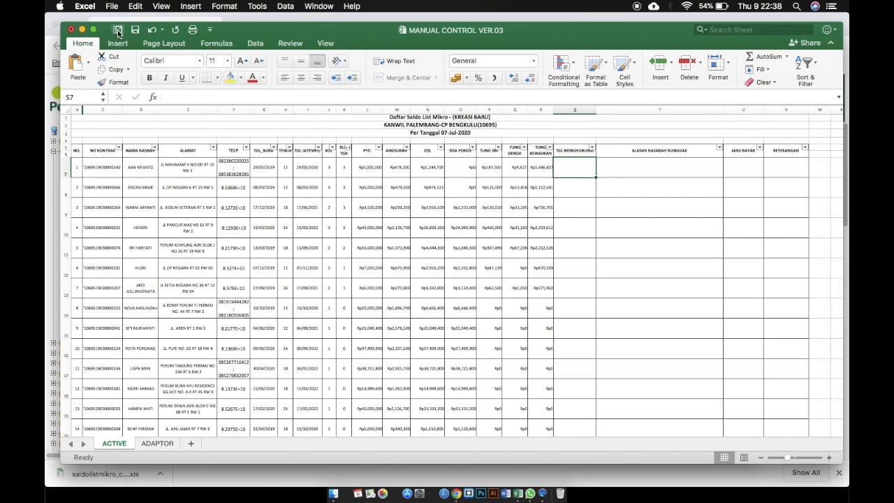
left_click(111, 6)
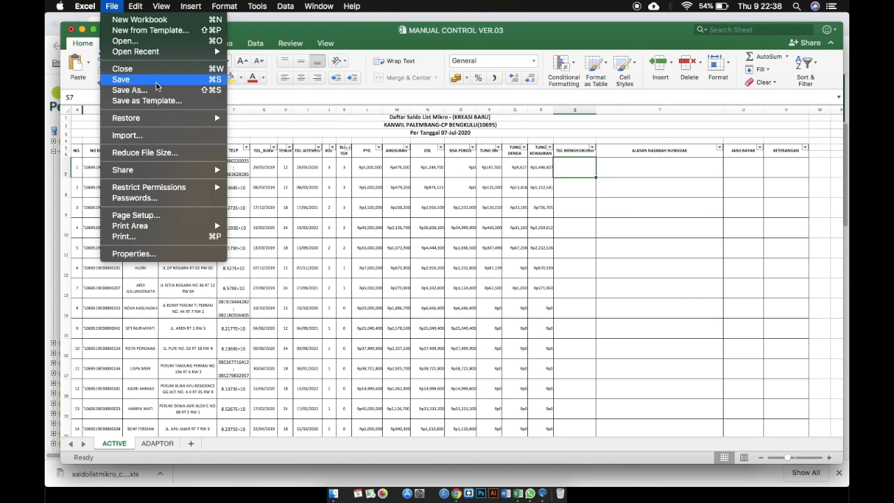
left_click(162, 237)
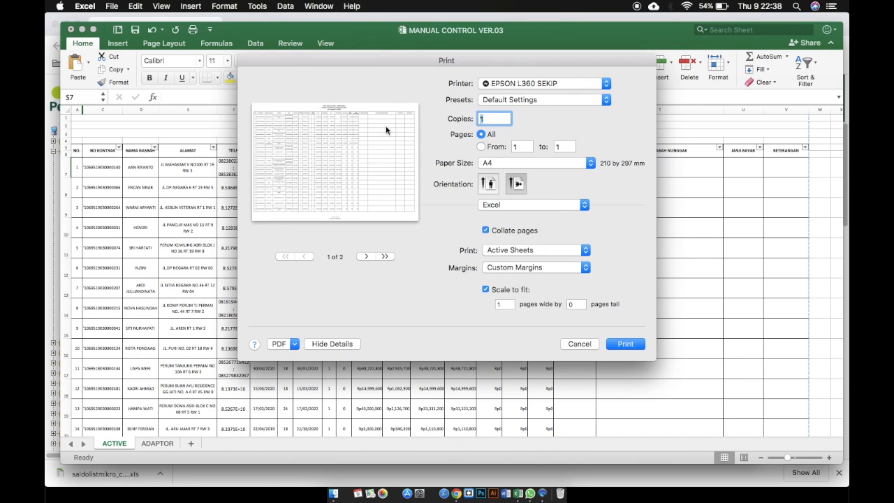
left_click(295, 344)
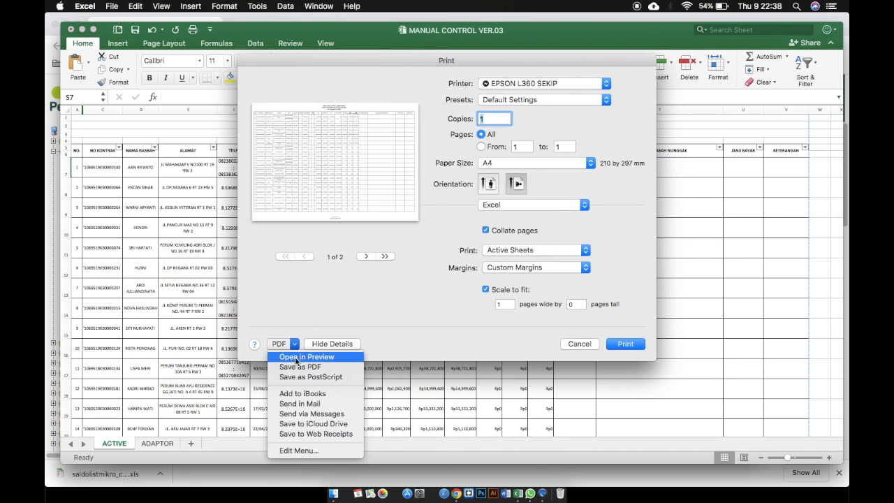
left_click(297, 354)
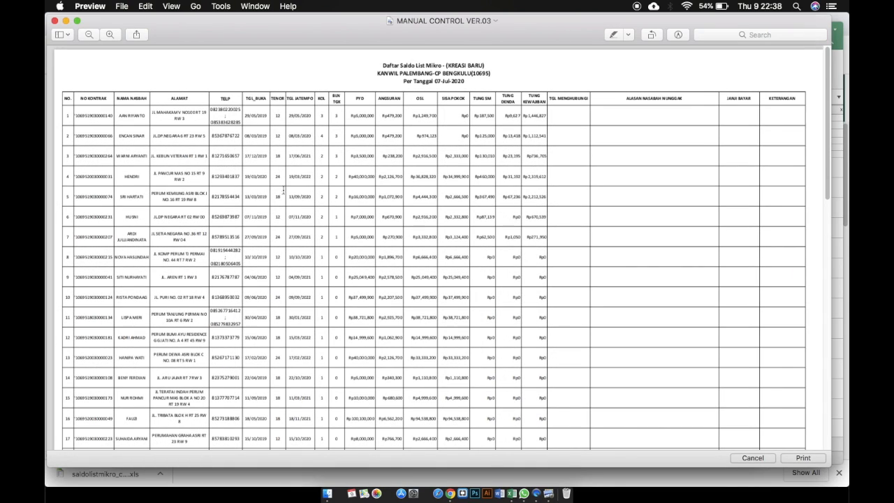
- Examine the headings, records and footer on both pages of the PDF print preview, and close it without printing
left_click(77, 21)
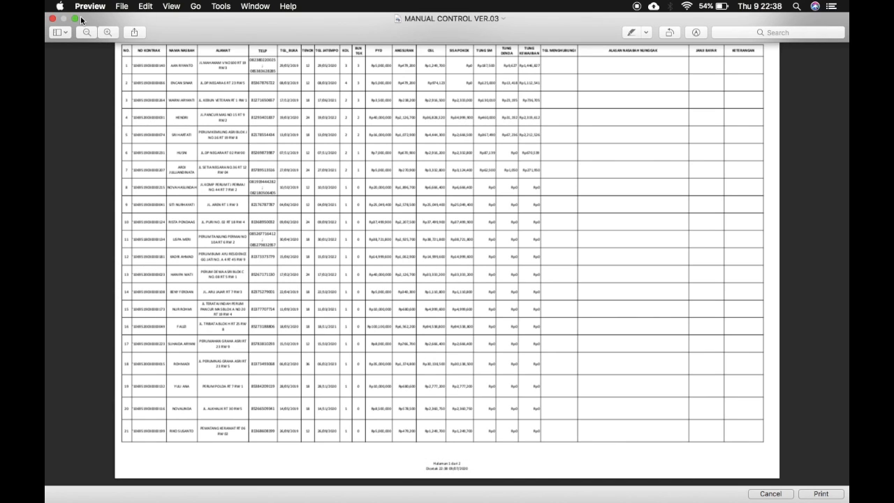
left_click(75, 20)
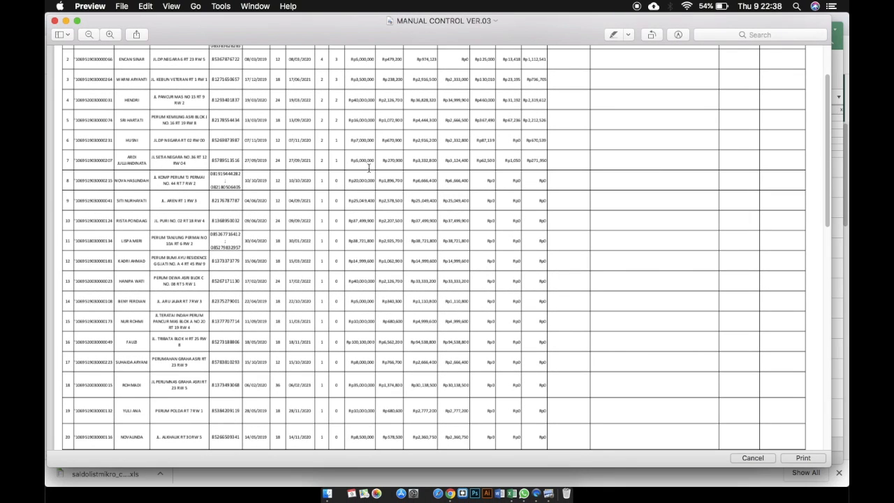
scroll(369, 167, "up", 5)
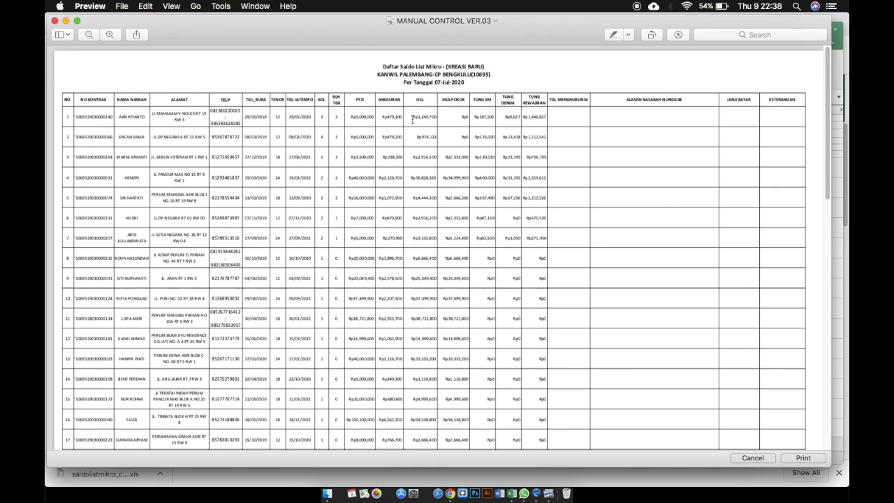
scroll(337, 130, "down", 1)
scroll(337, 130, "down", 10)
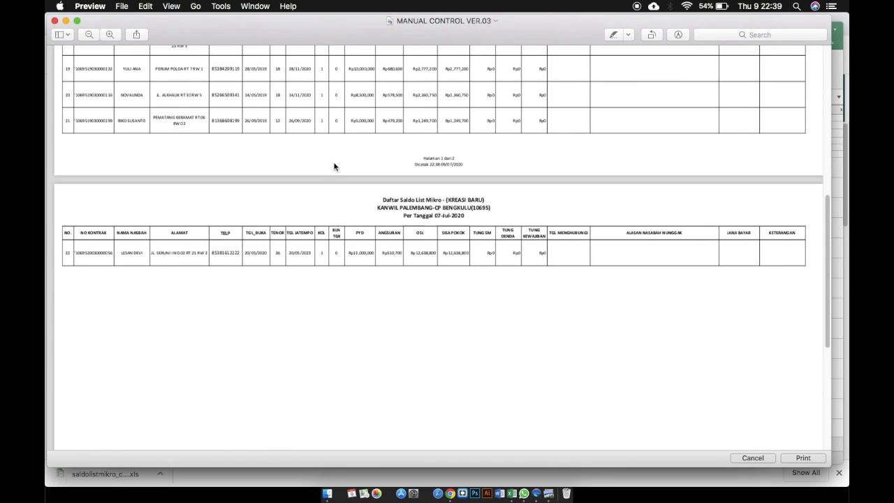
scroll(367, 216, "down", 3)
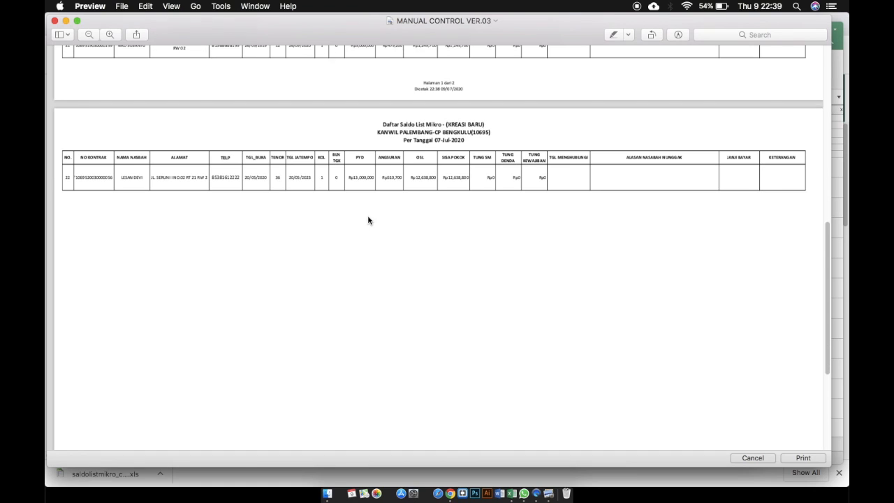
scroll(367, 215, "up", 12)
key("Escape")
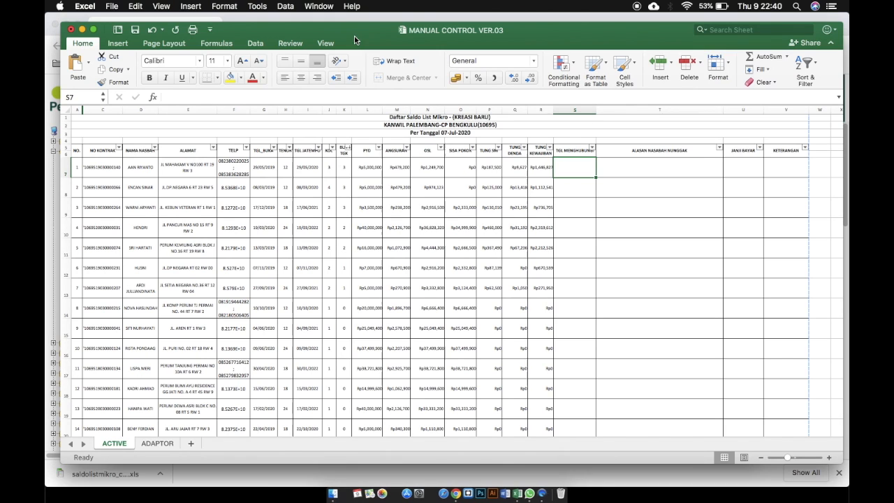
- Close the MANUAL CONTROL VER.03 workbook without saving the changes
left_click(70, 29)
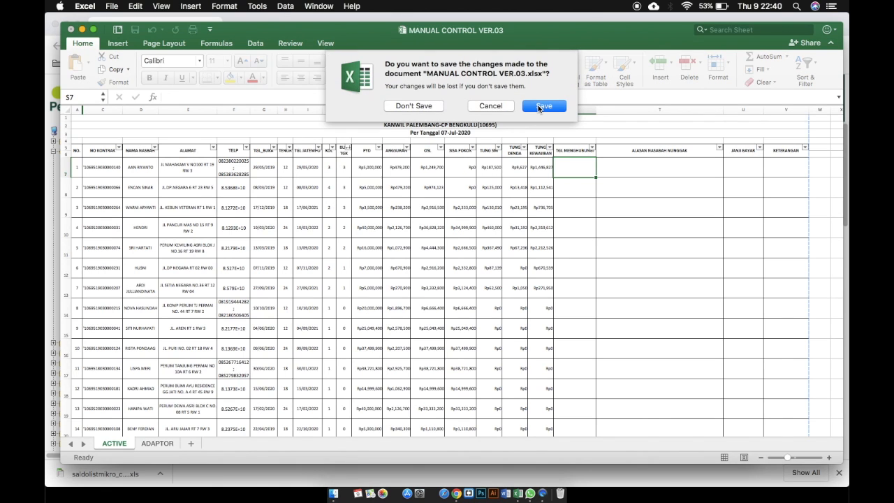
left_click(423, 106)
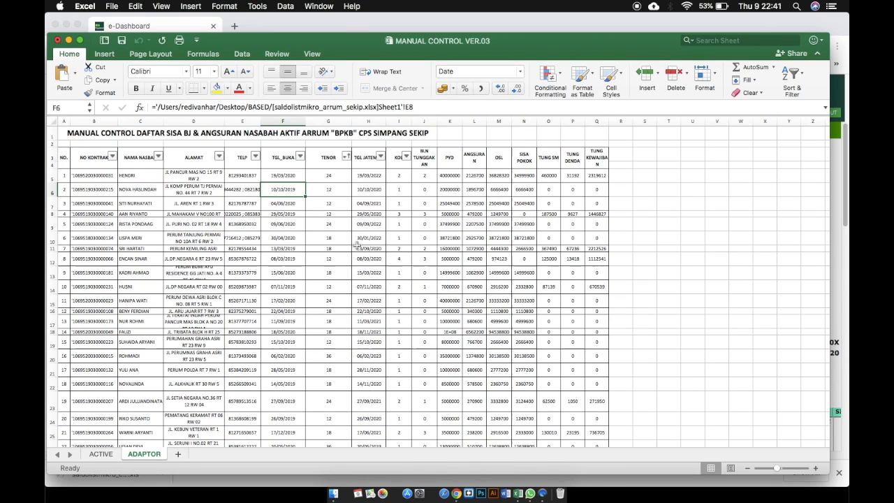